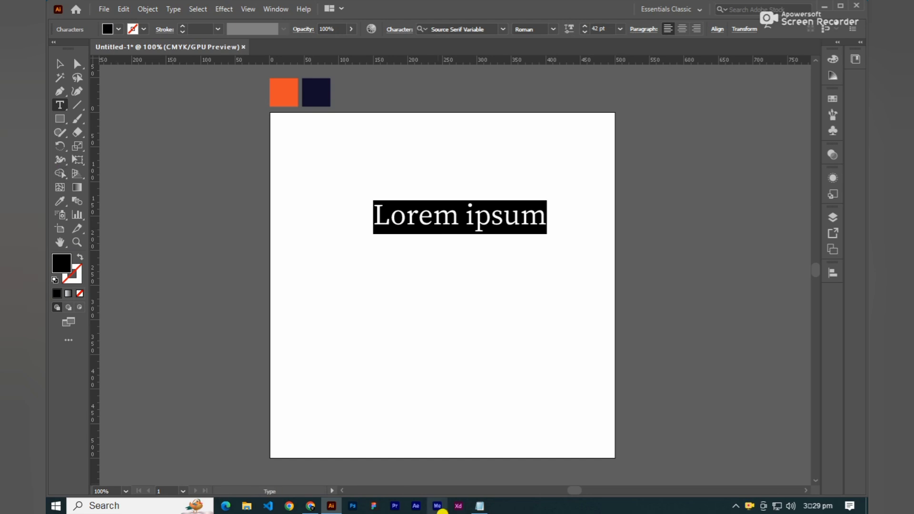
Step: Copy the word ADEQUATE from the Notepad file and paste it over the placeholder text on the artboard
key("alt+Tab")
left_click_drag(381, 134, 306, 122)
key("ctrl+c")
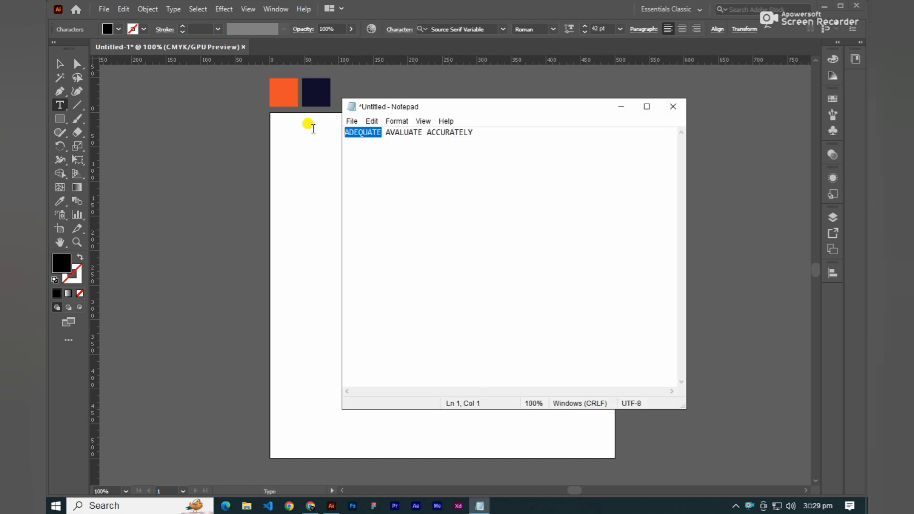
left_click(620, 106)
key("ctrl+v")
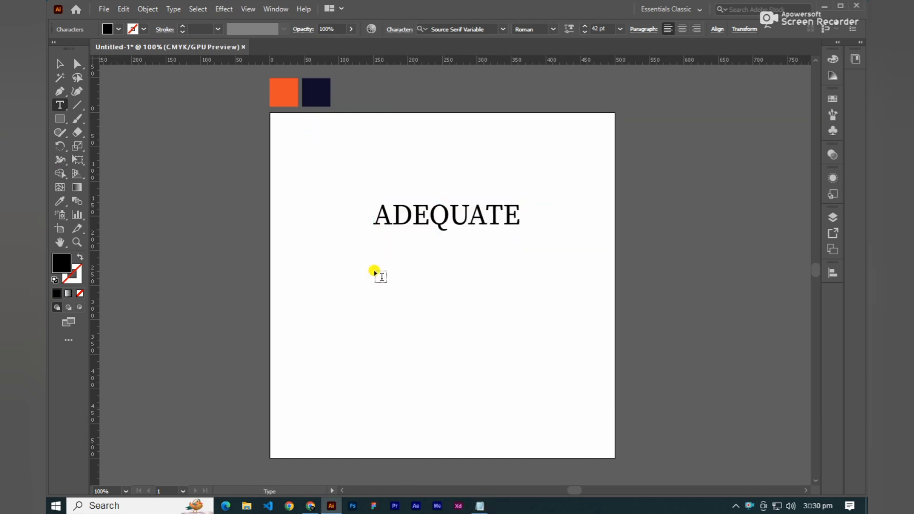
Step: Enlarge the ADEQUATE text to about 77 pt so it spans most of the artboard's width
left_click(59, 64)
scroll(479, 198, "up", 3)
scroll(476, 185, "down", 2)
left_click_drag(425, 223, 431, 252)
scroll(439, 229, "down", 3)
scroll(436, 238, "up", 3)
Step: Set the ADEQUATE text's font to Aller Bold
left_click(497, 29)
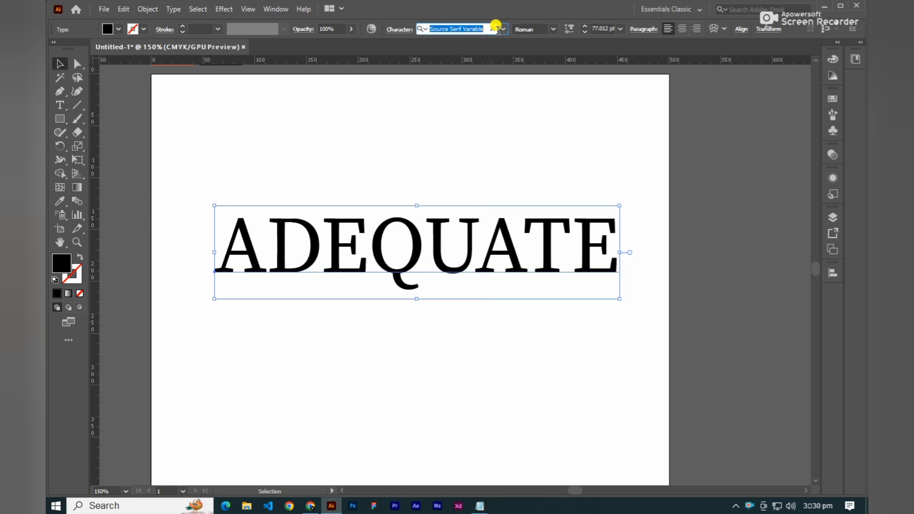
type("ALLER")
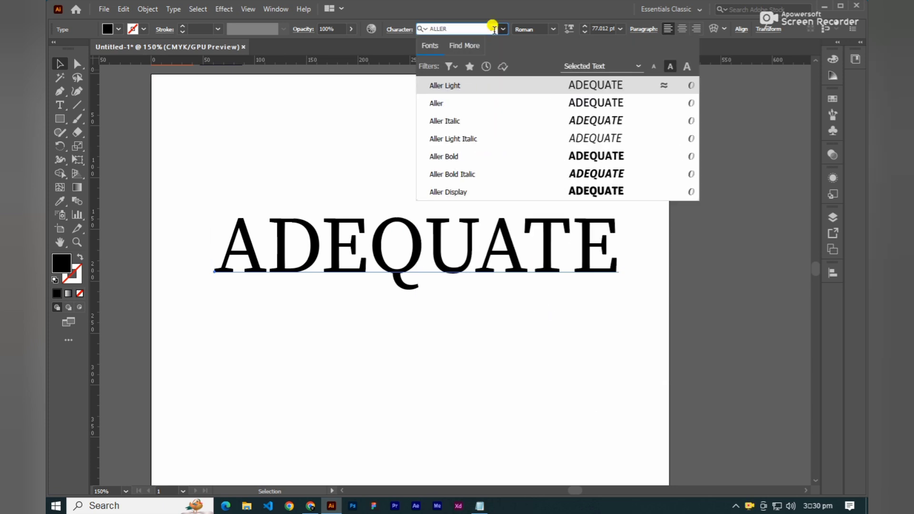
left_click(461, 157)
left_click_drag(434, 247, 435, 259)
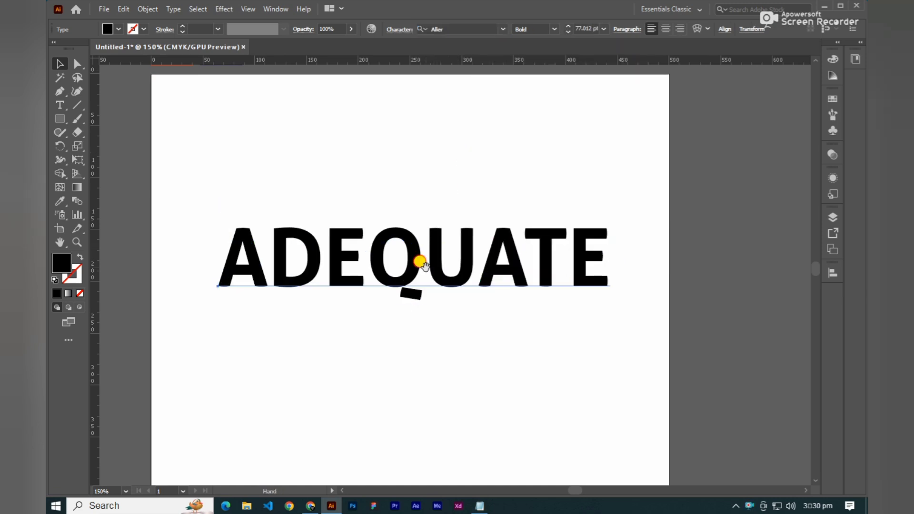
Step: Convert the ADEQUATE text to outlines and ungroup it into separate letter shapes
right_click(419, 220)
left_click(453, 318)
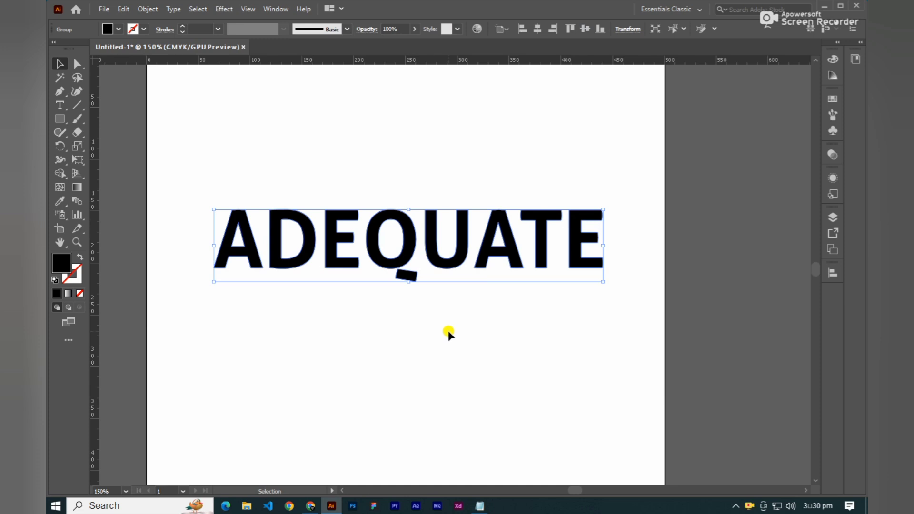
left_click_drag(449, 330, 439, 301)
right_click(433, 226)
left_click(459, 322)
Step: Delete the letter Q from the outlined word
left_click(413, 190)
left_click(399, 248)
key("Delete")
Step: Nudge the letters ADE left to widen the gap where the Q was
left_click_drag(342, 144, 239, 262)
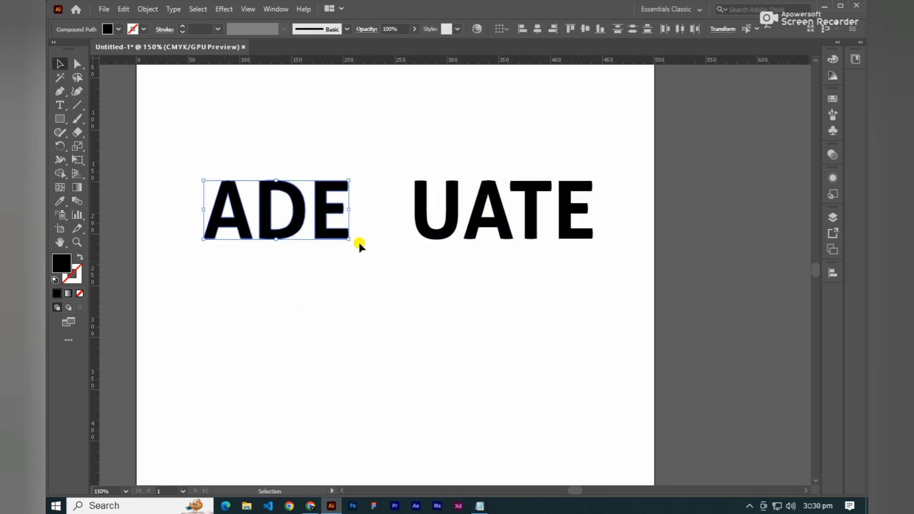
key("Left")
key("Left")
key("Left")
key("Left")
key("Left")
key("Left")
key("Left")
key("Left")
Step: Nudge the letters UATE right to widen the gap where the Q was
left_click_drag(395, 148, 622, 317)
key("Right")
key("Right")
key("Right")
key("Right")
key("Right")
key("Right")
key("Right")
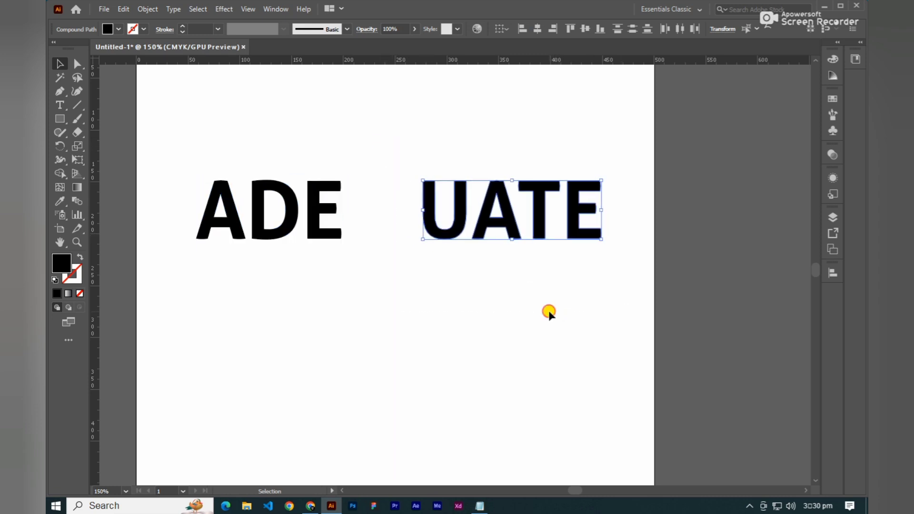
left_click(549, 311)
Step: Widen the gap slightly more by nudging UATE right and ADE left
left_click_drag(421, 288, 490, 285)
left_click_drag(471, 170, 623, 287)
key("Right")
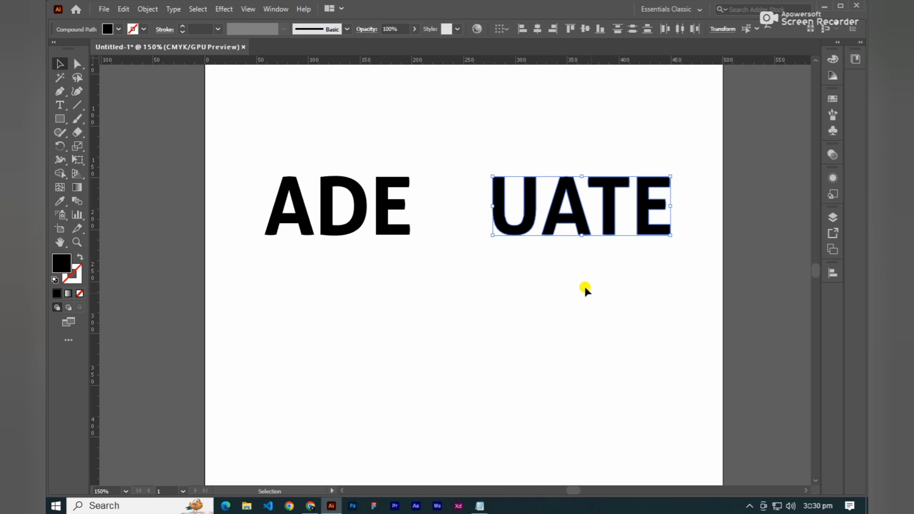
left_click_drag(461, 156, 305, 305)
key("Left")
key("Left")
key("Left")
key("Left")
left_click(405, 323)
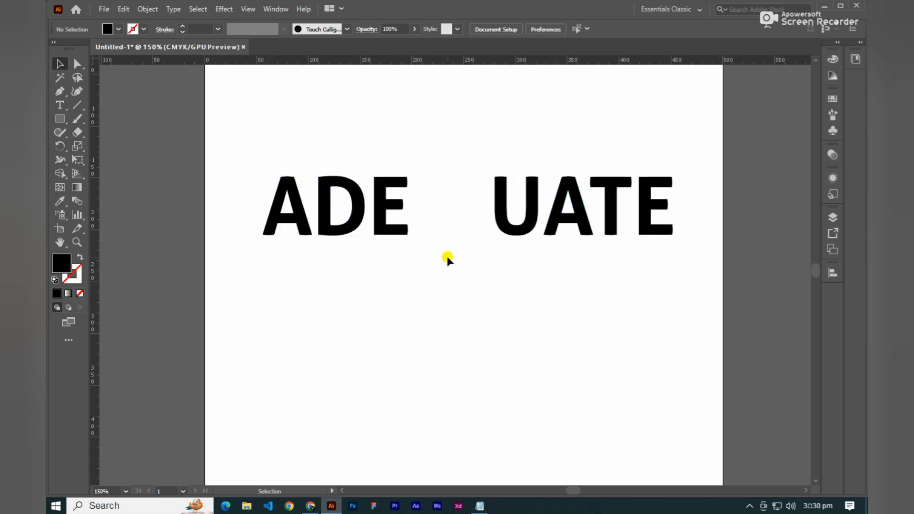
Step: Draw a black circle, taller than the letters, in the gap between ADE and UATE
scroll(446, 256, "up", 2)
left_click_drag(454, 231, 423, 341)
scroll(429, 315, "down", 1)
left_click_drag(419, 293, 408, 279)
key("l")
left_click_drag(61, 118, 121, 146)
left_click_drag(405, 267, 432, 326)
key("v")
left_click_drag(421, 281, 425, 276)
scroll(430, 286, "down", 1)
left_click_drag(428, 311, 394, 293)
Step: Shift the letters UATE right to clear the black circle
left_click(495, 248)
key("Right")
key("Right")
key("Right")
key("Right")
key("Right")
key("Right")
key("Right")
key("Right")
key("Right")
Step: Shift the letters ADE left to make more room for the black circle
left_click_drag(326, 212, 215, 319)
key("Left")
key("Left")
key("Left")
key("Left")
key("Left")
Step: Nudge the black circle horizontally to fine-tune its position between the E and the U
left_click(392, 243)
key("Right")
key("Right")
key("Right")
key("Right")
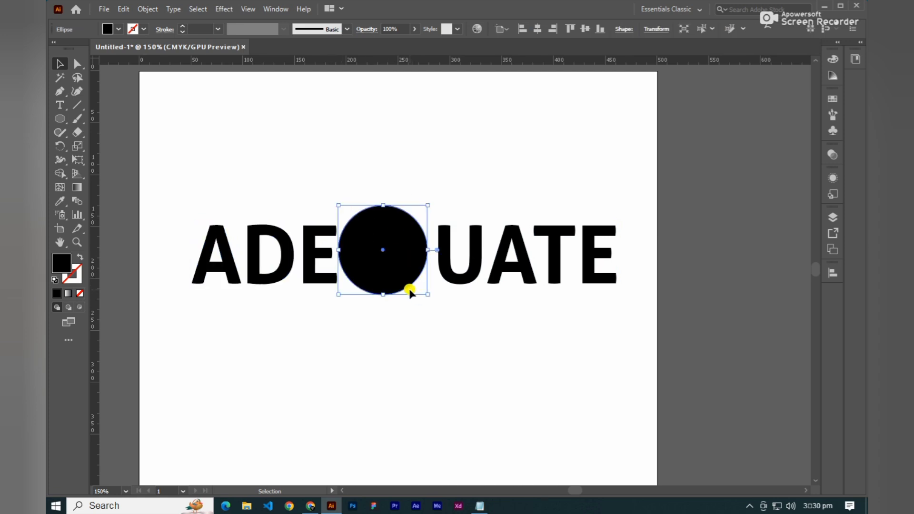
key("Left")
left_click(410, 318)
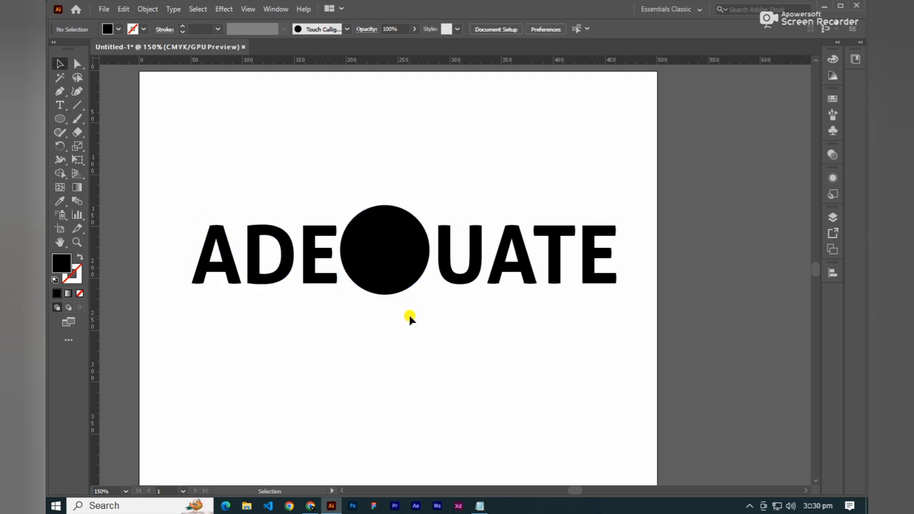
Step: Switch to the Flaticon page in Chrome and search for pen icons
left_click_drag(410, 316, 402, 279)
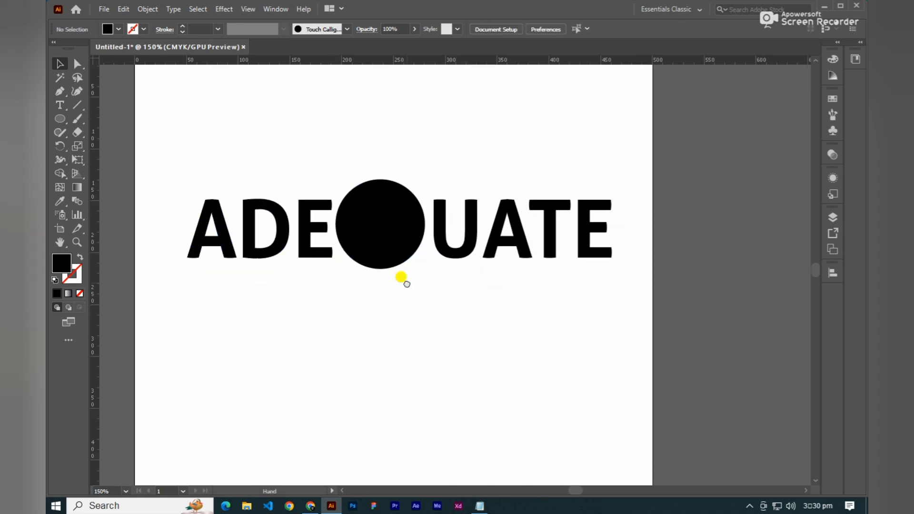
left_click(309, 507)
left_click(352, 9)
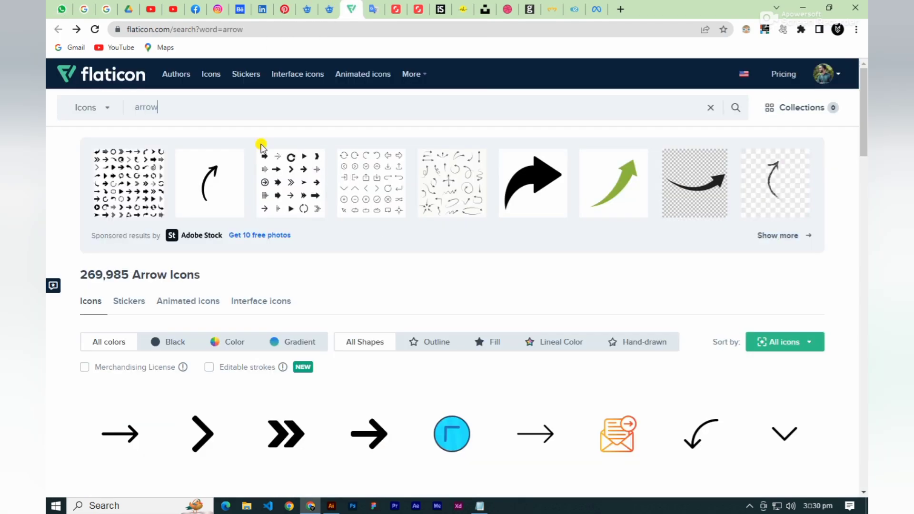
left_click_drag(232, 106, 131, 127)
type("PE")
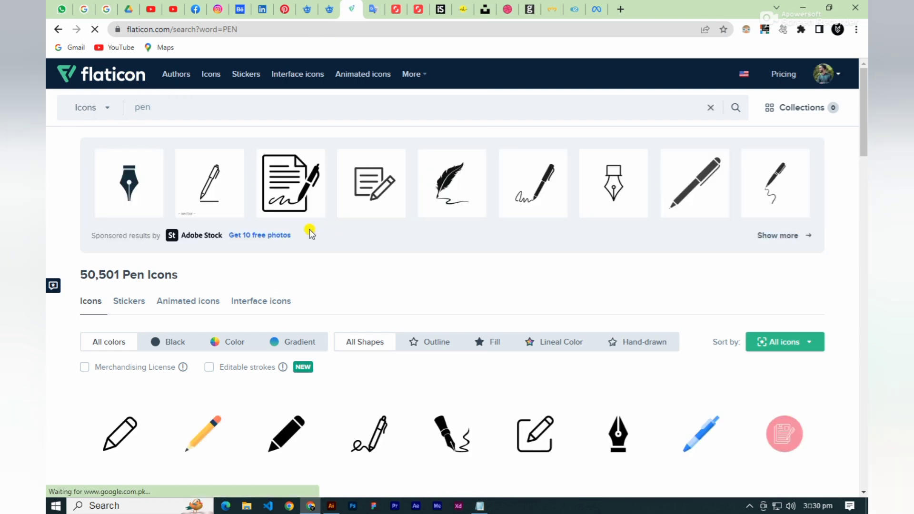
Step: Download the free PNG of the black fountain pen icon with the squiggly line
scroll(472, 409, "down", 1)
left_click(478, 396)
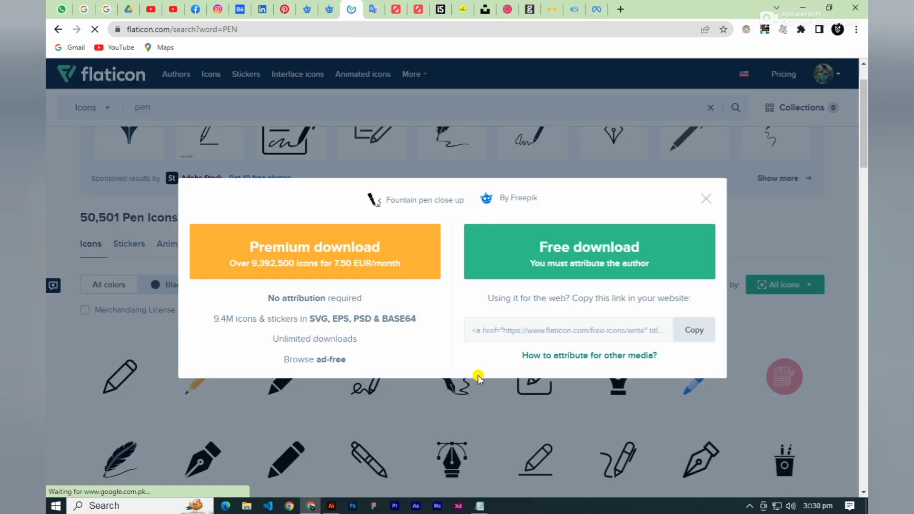
left_click(548, 266)
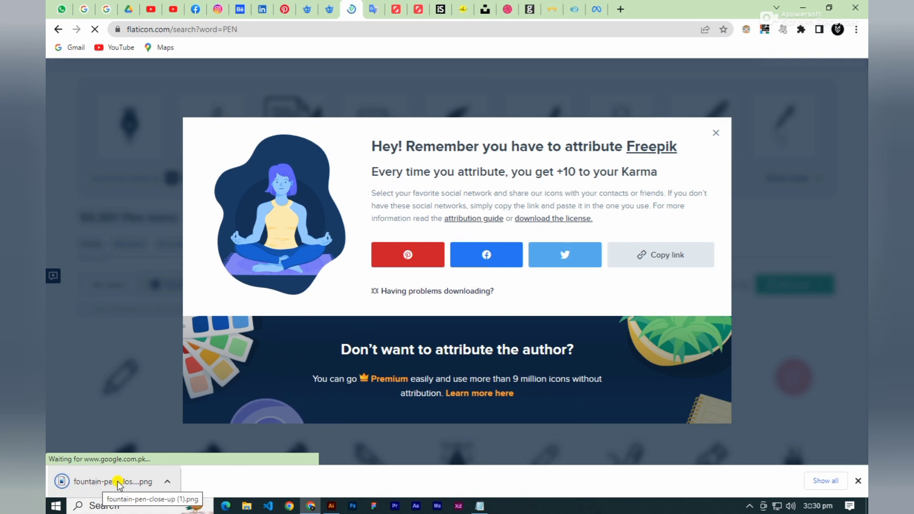
Step: Bring the downloaded fountain pen PNG into the Illustrator document and position it below the word
left_click(332, 506)
left_click_drag(424, 319, 424, 319)
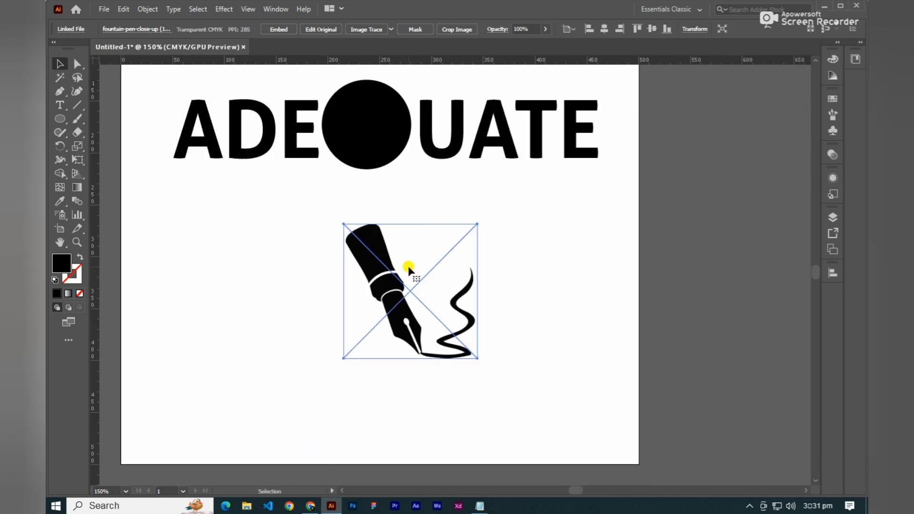
left_click_drag(408, 268, 397, 250)
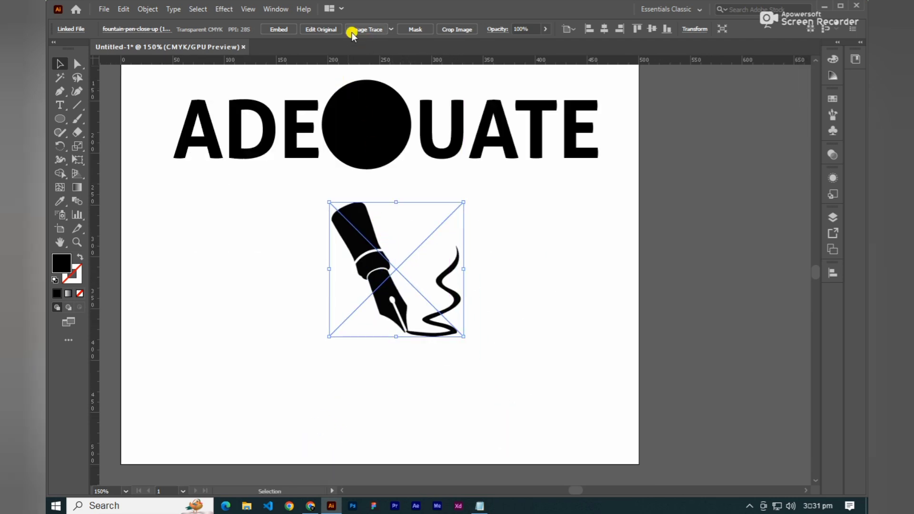
Step: Image Trace the fountain pen picture with the default preset, expand the result and ungroup it
left_click(367, 29)
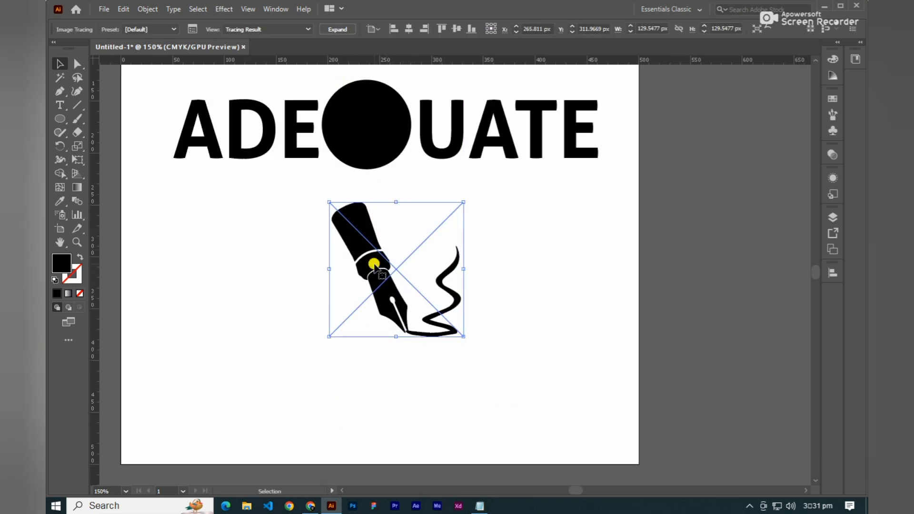
left_click(344, 29)
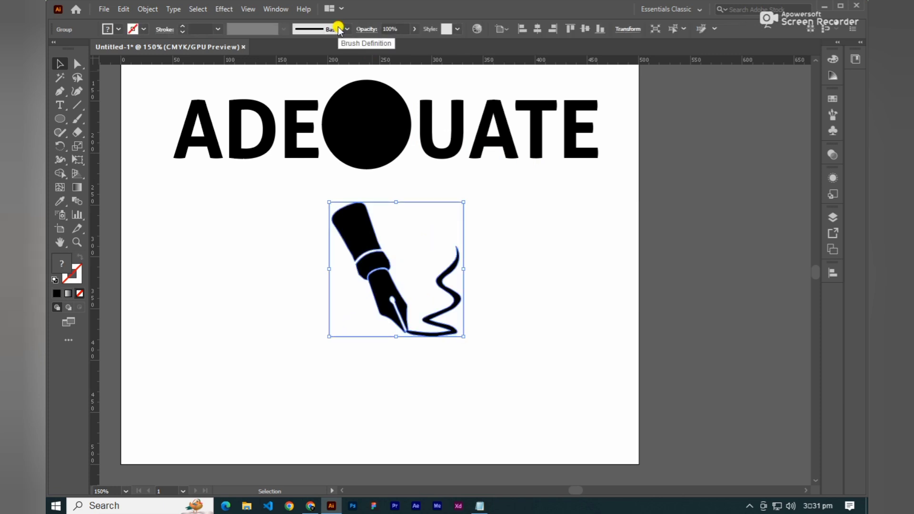
right_click(400, 213)
left_click(441, 317)
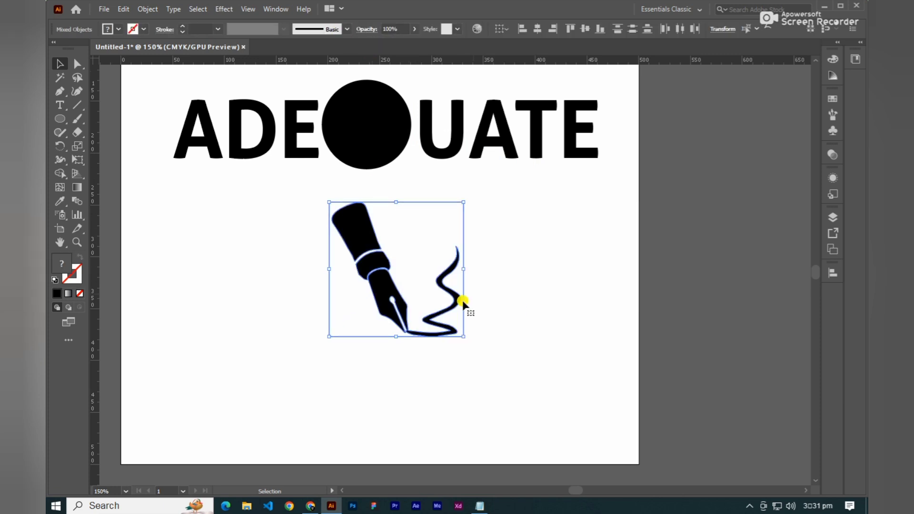
Step: Select the black pen shapes and scale them down to about half size below the circle
left_click(438, 236)
left_click(384, 293)
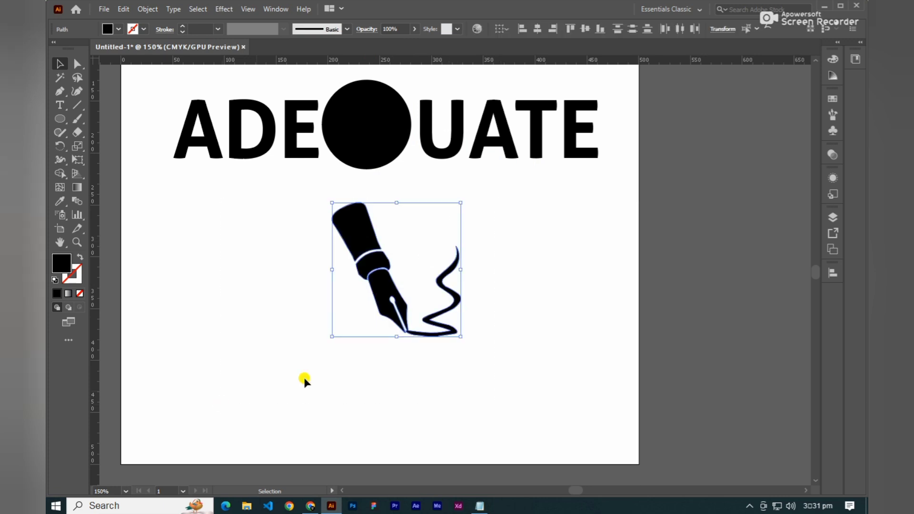
left_click_drag(398, 337, 409, 313)
left_click_drag(401, 269, 565, 382)
left_click(402, 249)
scroll(402, 249, "up", 2)
key("ctrl+z")
key("ctrl+z")
Step: Enlarge the black circle slightly from its centre so it fills the gap between E and U
left_click_drag(462, 331, 527, 312)
left_click_drag(456, 203, 465, 280)
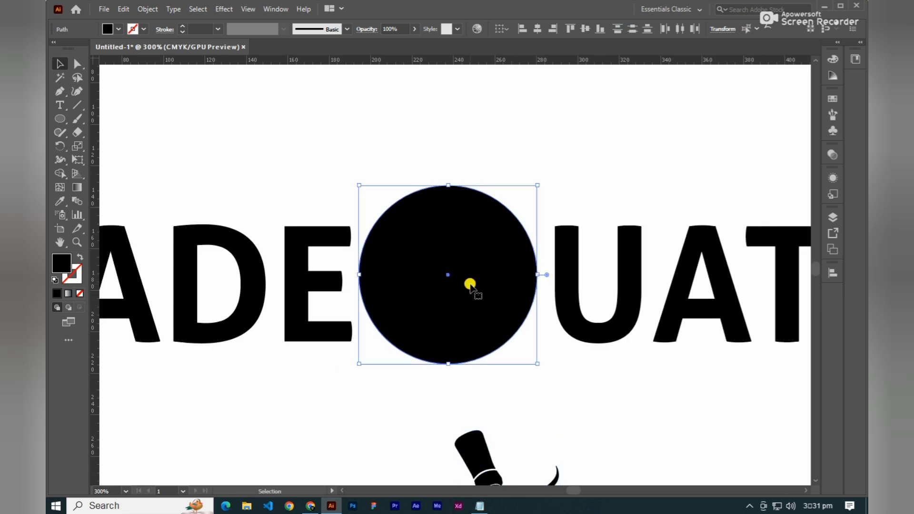
left_click(464, 279)
left_click_drag(448, 186, 444, 175)
scroll(365, 227, "down", 2)
Step: Nudge the letters UATE right to restore spacing beside the enlarged circle
left_click_drag(478, 206, 518, 257)
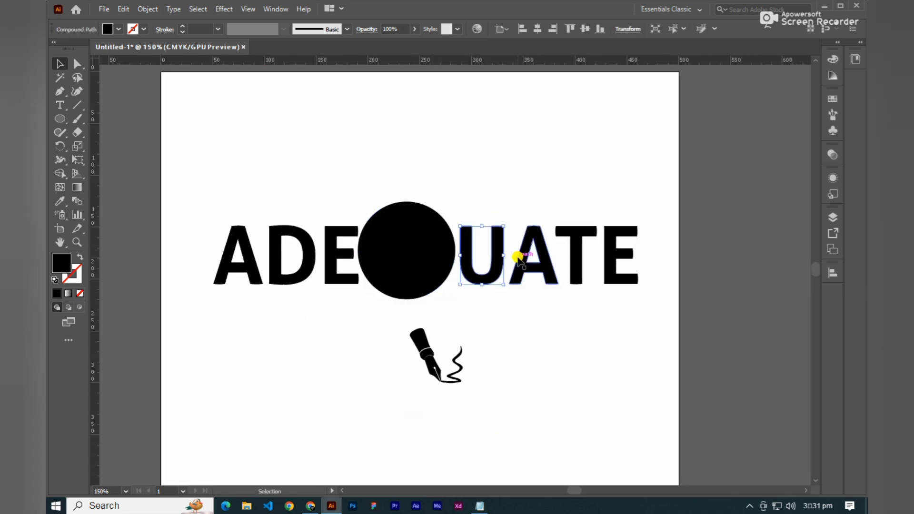
left_click_drag(474, 169, 671, 288)
key("Right")
key("Right")
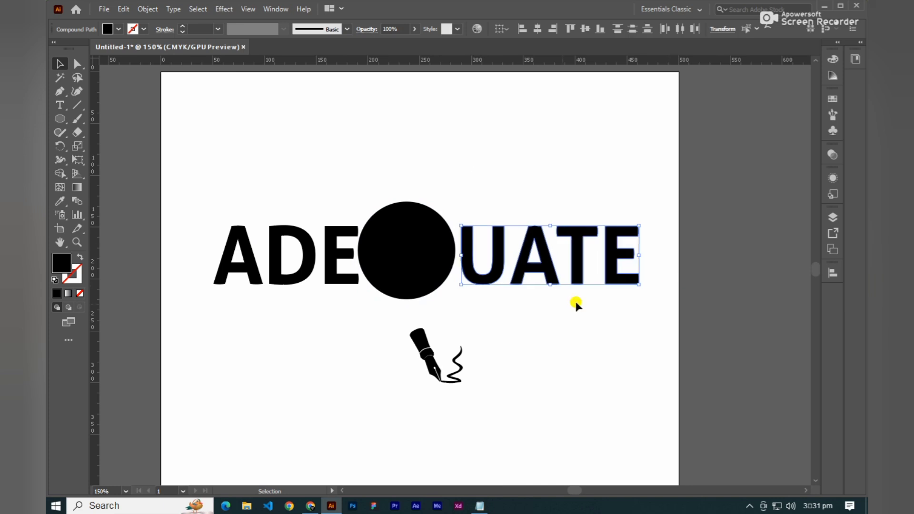
key("Right")
key("Right")
key("Right")
key("Right")
Step: Nudge the letters ADE left to match the spacing on the other side of the enlarged circle
left_click_drag(343, 184, 234, 334)
key("Left")
key("Left")
key("Left")
key("Left")
key("Left")
key("Left")
key("Left")
key("Left")
key("Left")
key("Left")
key("Left")
key("Left")
left_click_drag(466, 180, 656, 305)
left_click(547, 324)
Step: Duplicate the black circle in place and shrink the copy about its centre to form an inner circle
left_click(410, 239)
scroll(411, 238, "up", 3)
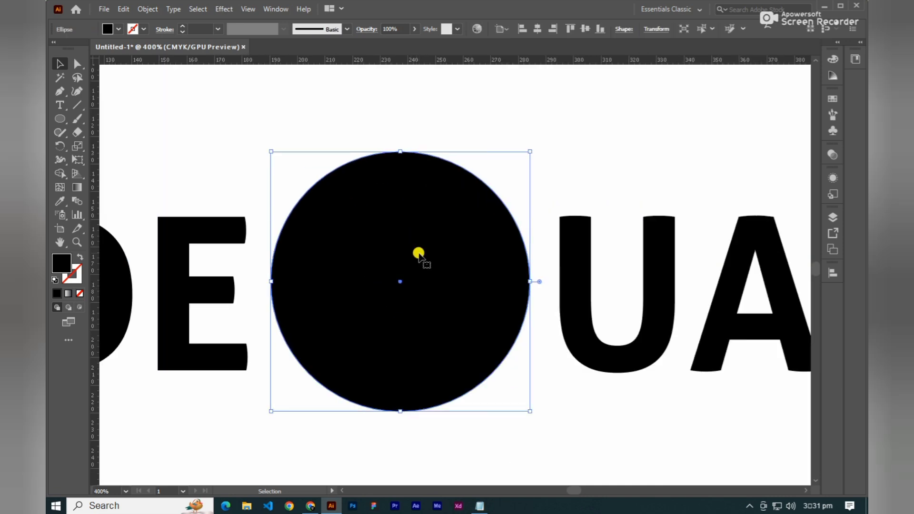
scroll(416, 286, "down", 1)
key("a")
key("v")
left_click_drag(400, 179, 399, 194)
Step: Select both concentric circles and remove the inner area with the Shape Builder tool to leave a ring
left_click(427, 233, "shift")
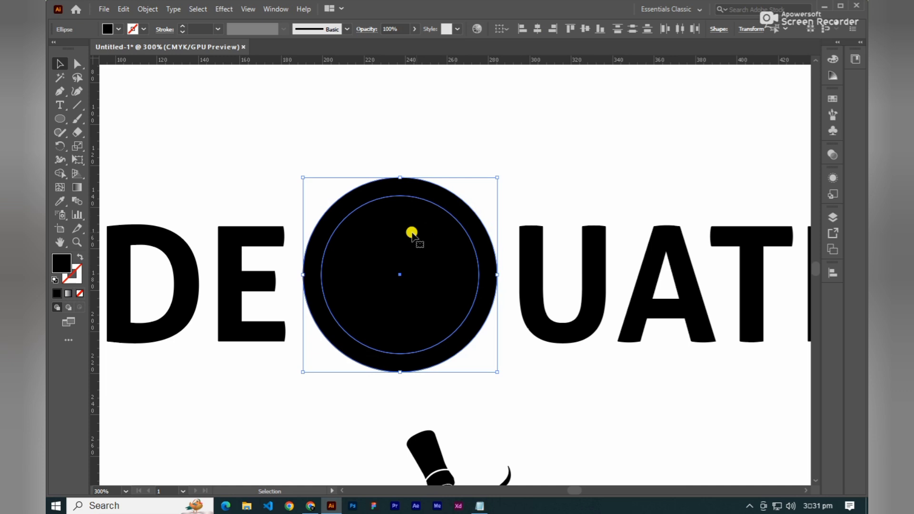
left_click(60, 175)
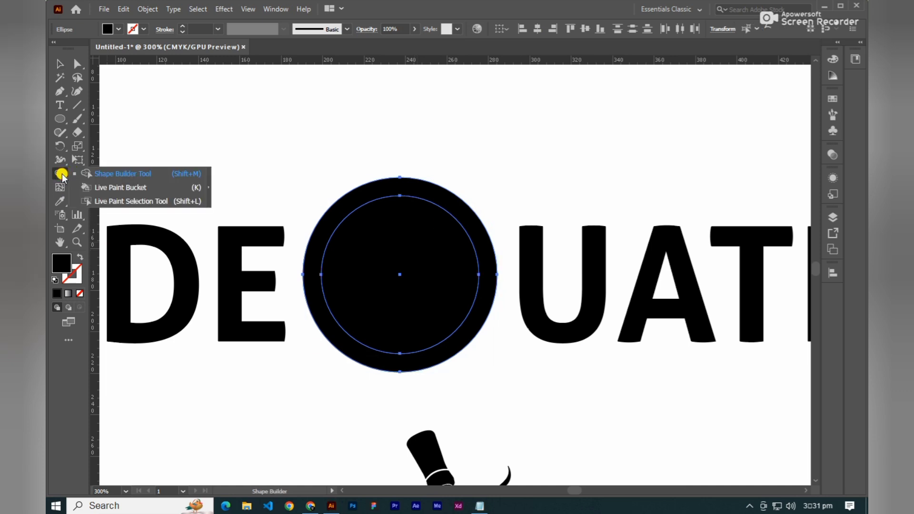
left_click(105, 175)
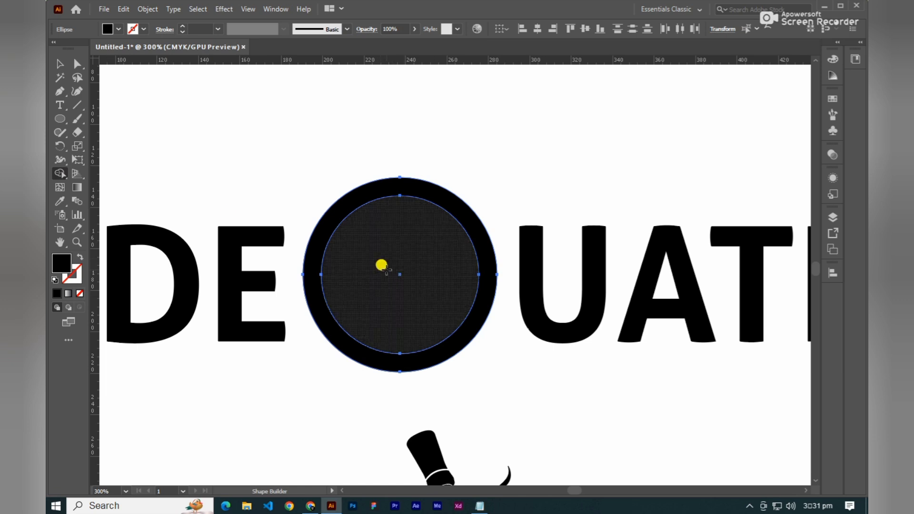
left_click(400, 280, "alt")
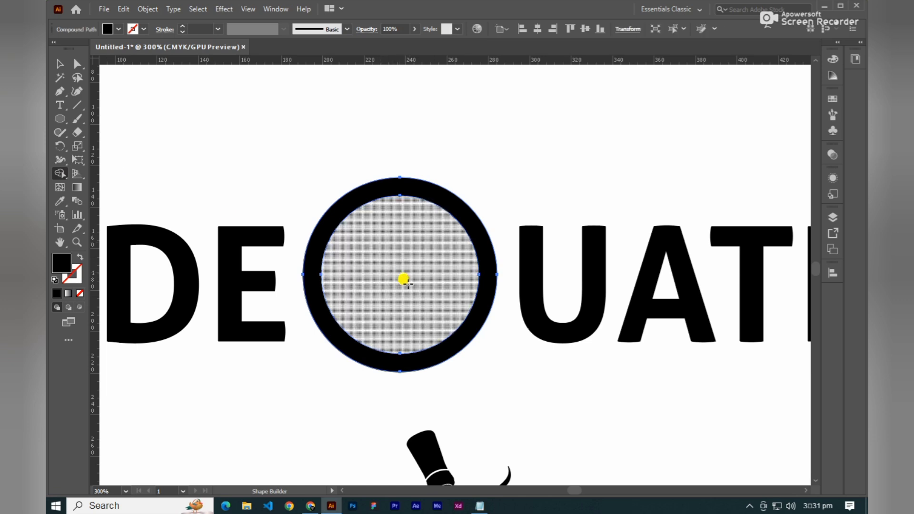
key("v")
left_click(433, 181)
Step: Select all the fountain pen and squiggle shapes and group them
key("ctrl+minus")
left_click(424, 331)
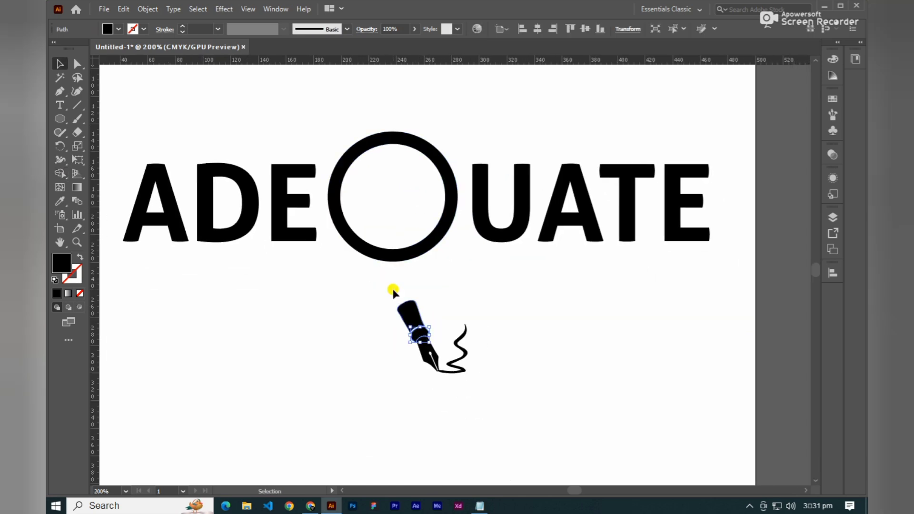
left_click(403, 305, "shift")
left_click(453, 363, "shift")
right_click(419, 336)
left_click(444, 172)
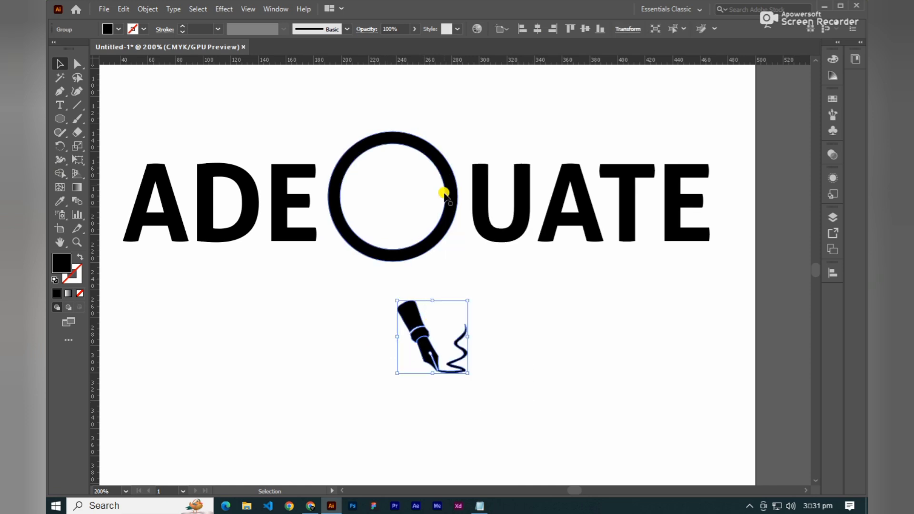
Step: Move the grouped fountain pen onto the ring's lower-right edge and nudge it into place as the tail of the Q
scroll(444, 172, "up", 1)
left_click_drag(433, 356, 499, 375)
key("Right")
key("Right")
key("Down")
key("Down")
key("Right")
key("Right")
key("Right")
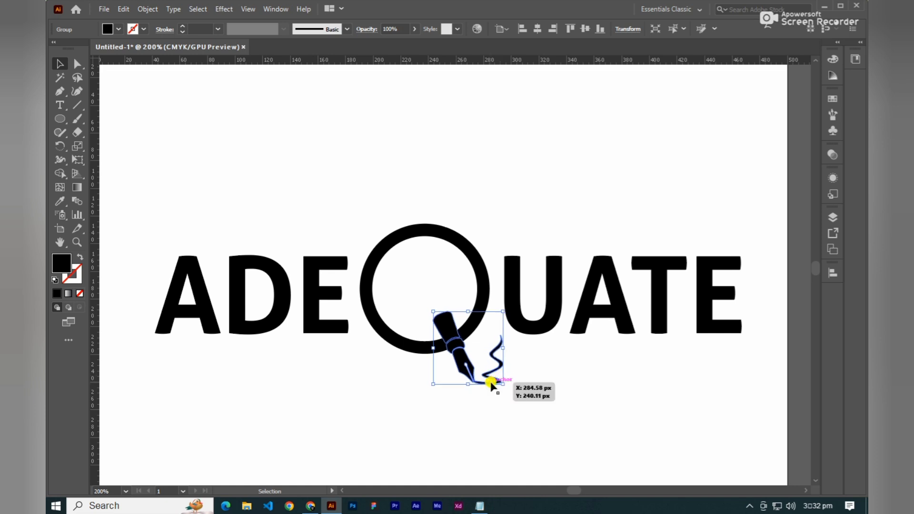
key("Left")
key("Left")
key("Up")
key("Up")
key("Left")
key("Up")
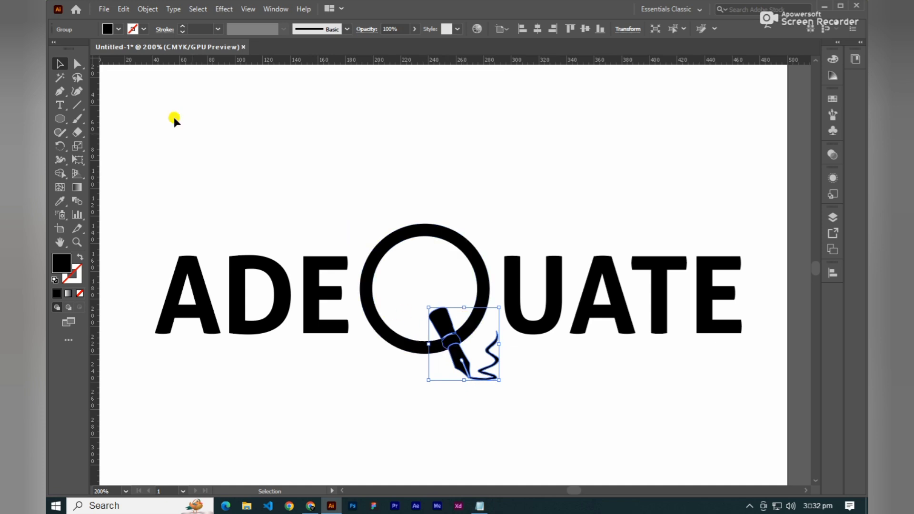
Step: Offset the pen group's path by 3 px with miter joins
left_click(173, 9)
mouse_move(151, 9)
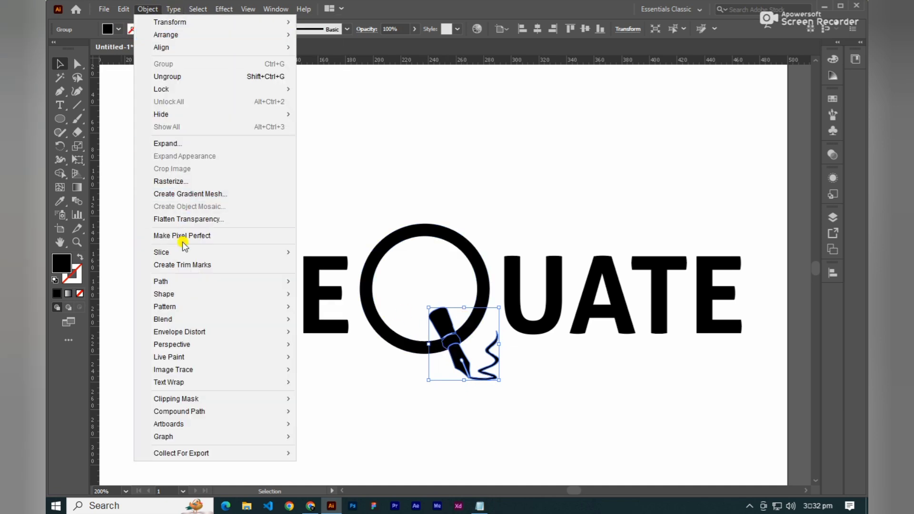
mouse_move(178, 282)
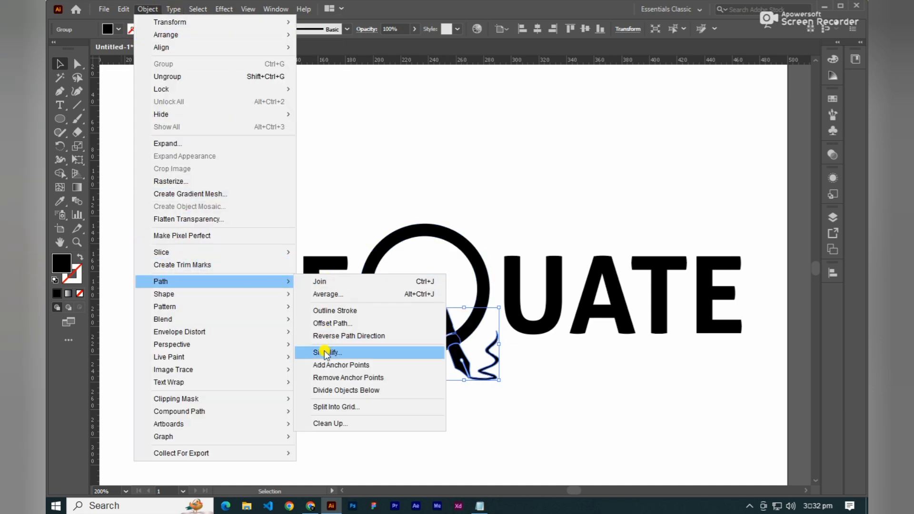
left_click(346, 324)
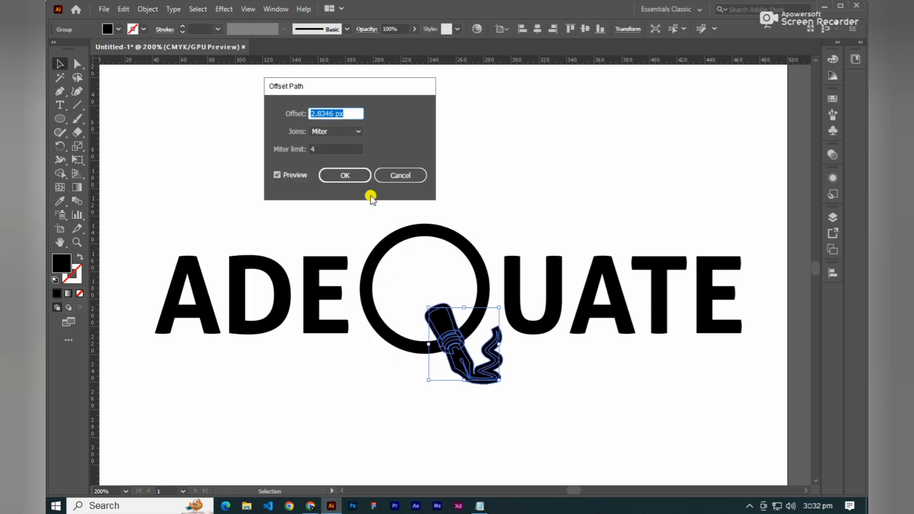
type("3")
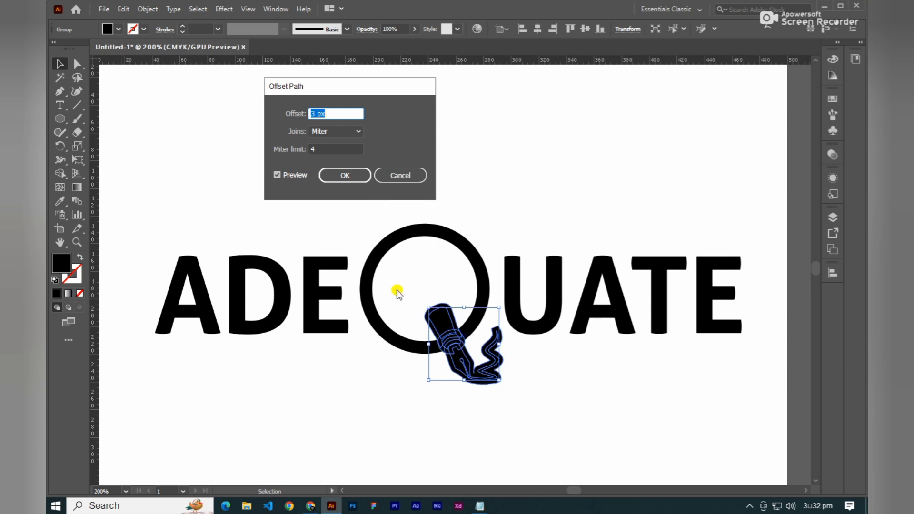
left_click(344, 177)
Step: Select the pen's offset outline together with the ring and remove the offset area with Shape Builder, cutting a gap around the pen
scroll(460, 326, "up", 1, "alt")
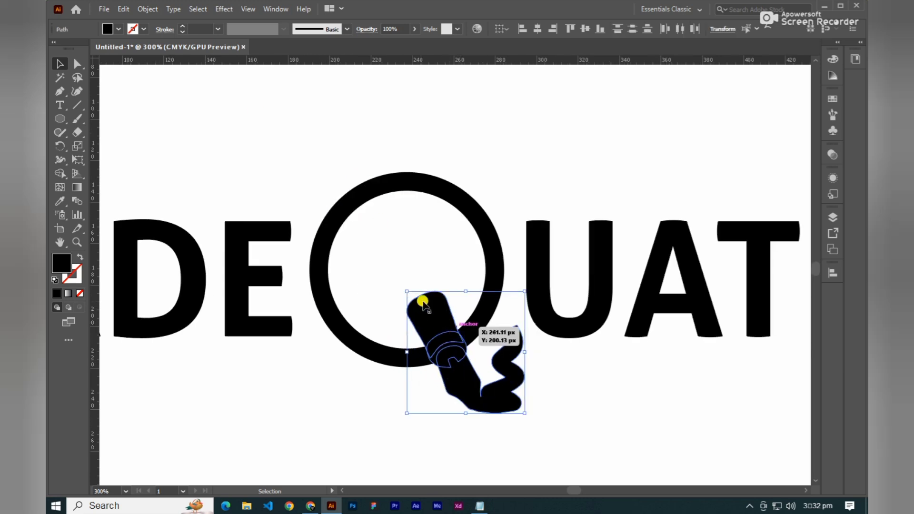
left_click(453, 193, "shift")
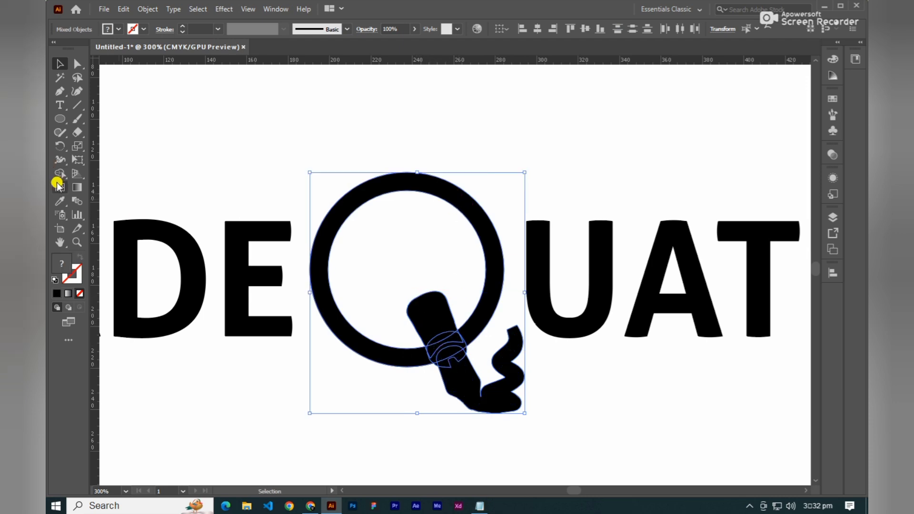
left_click(58, 173)
mouse_move(414, 282)
left_mouse_down()
mouse_move(444, 360)
mouse_move(466, 382)
left_mouse_up()
scroll(446, 358, "up", 4)
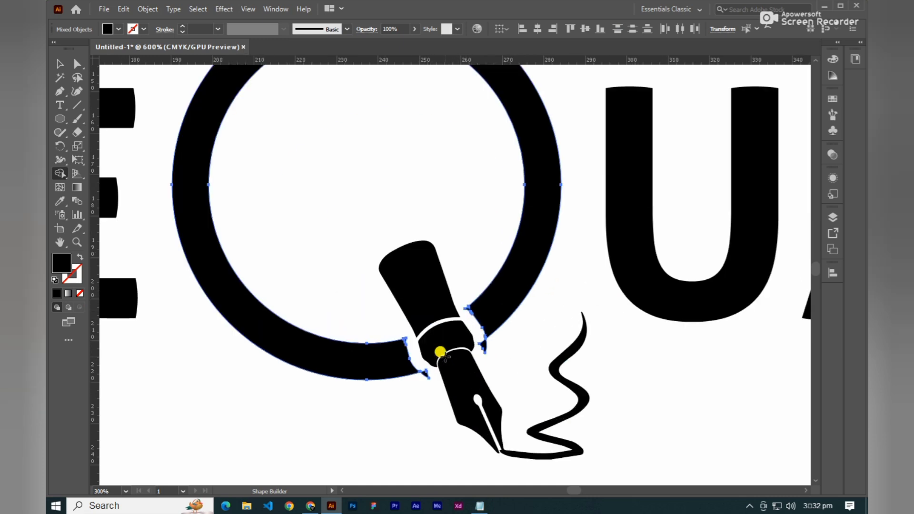
Step: Remove the leftover slivers at both cut ends of the ring with Shape Builder and deselect everything
left_click_drag(507, 324, 503, 325)
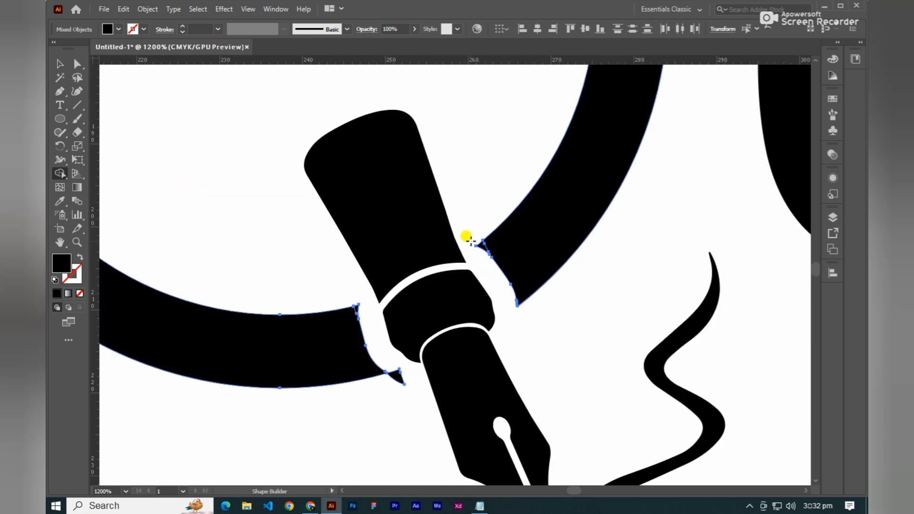
scroll(474, 251, "up", 3)
left_click_drag(481, 231, 505, 239)
scroll(486, 253, "down", 3)
scroll(410, 342, "up", 3)
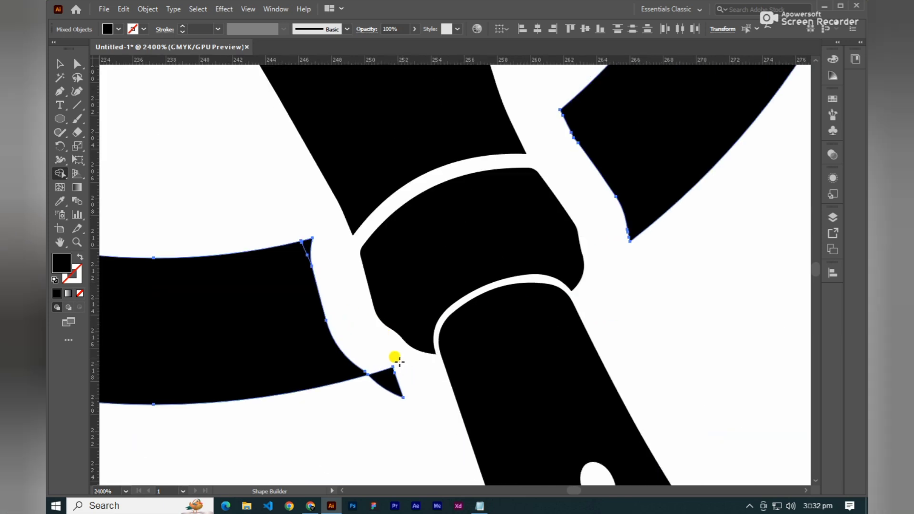
left_click(409, 381, "alt")
left_click(301, 231, "alt")
scroll(351, 230, "down", 10)
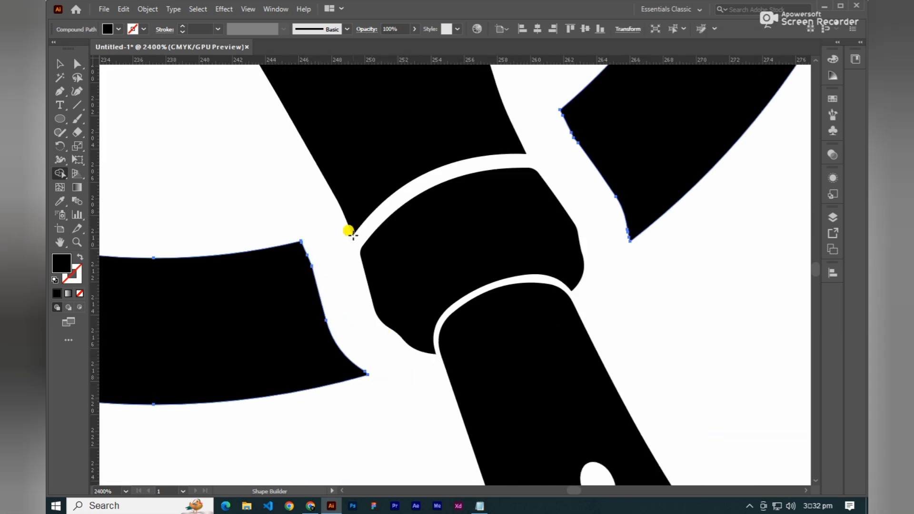
key("ctrl+shift+a")
key("v")
Step: Nudge the letters UATE and the letters ADE slightly closer to the ring on both sides
scroll(506, 310, "down", 1)
scroll(506, 314, "down", 1)
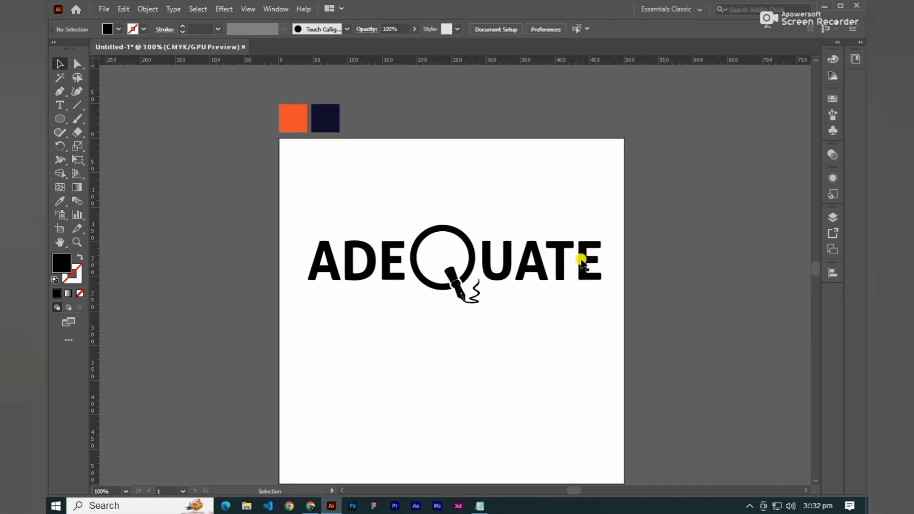
left_click_drag(617, 234, 490, 284)
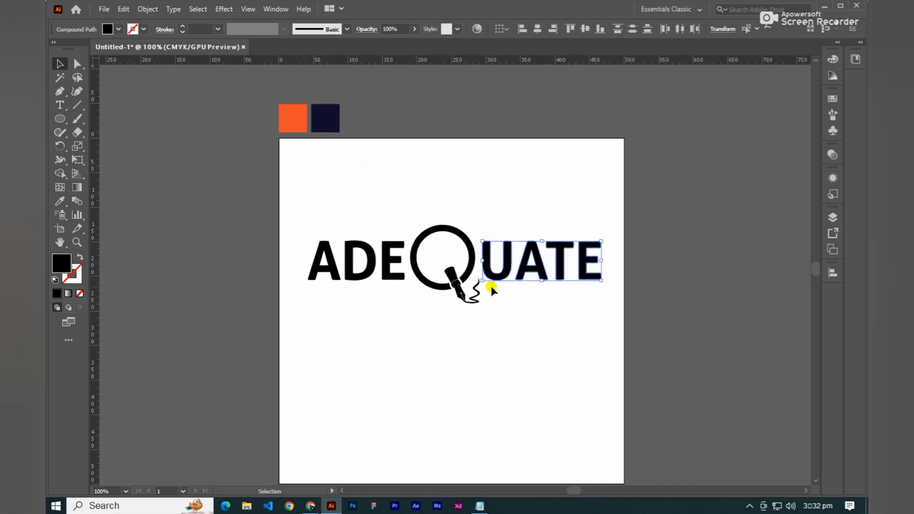
left_click_drag(305, 220, 399, 302)
left_click(398, 304)
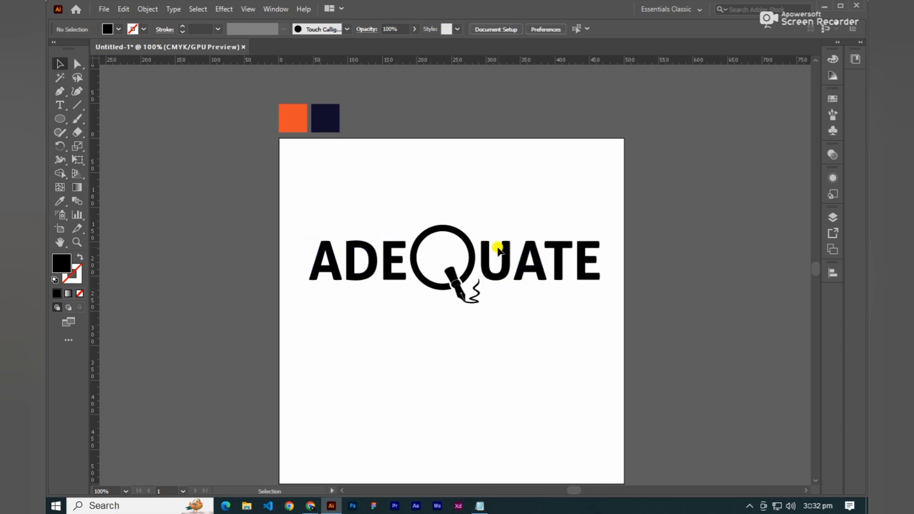
Step: Select the whole logo and scale it down proportionally about its centre to about three quarters of its size
left_click_drag(606, 220, 272, 327)
left_click_drag(453, 221, 455, 245)
left_click(435, 330)
scroll(435, 330, "up", 2)
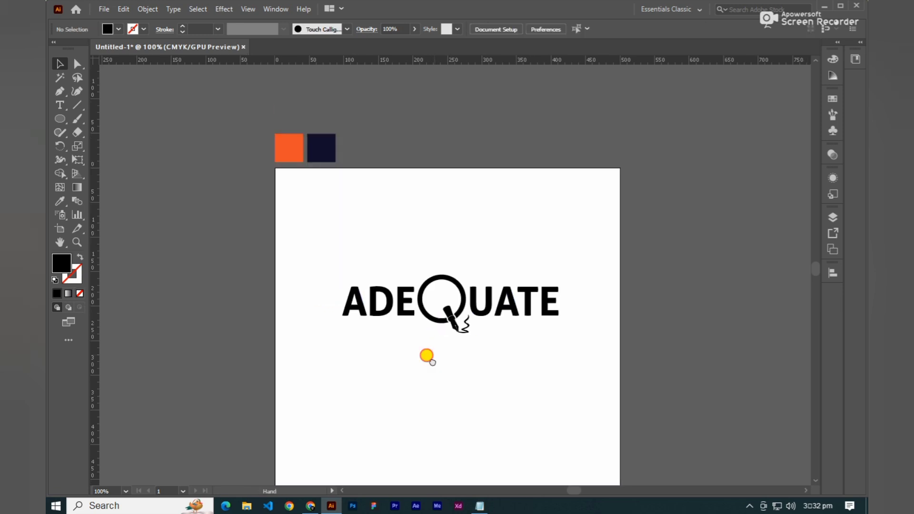
Step: Fill the ring with the orange sampled from the colour square above the artboard
scroll(444, 326, "up", 1)
scroll(431, 245, "down", 1)
left_click(439, 261)
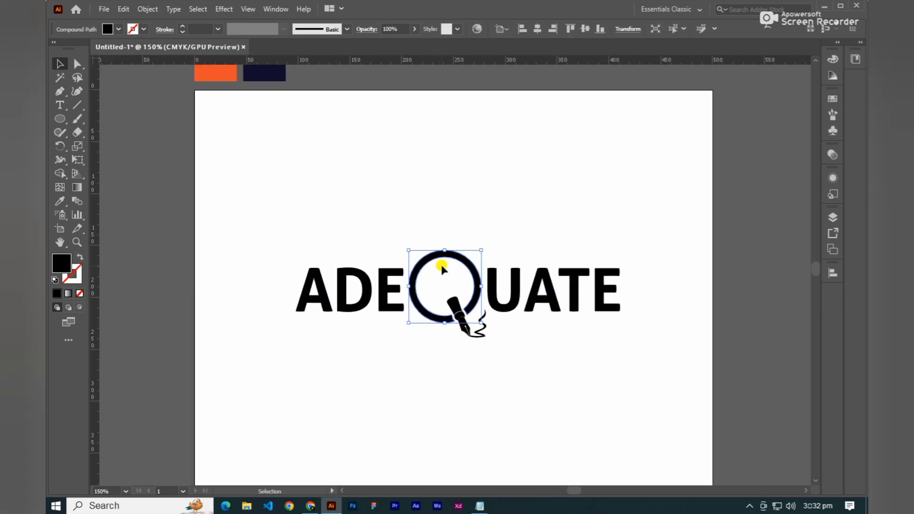
left_click_drag(438, 261, 463, 314)
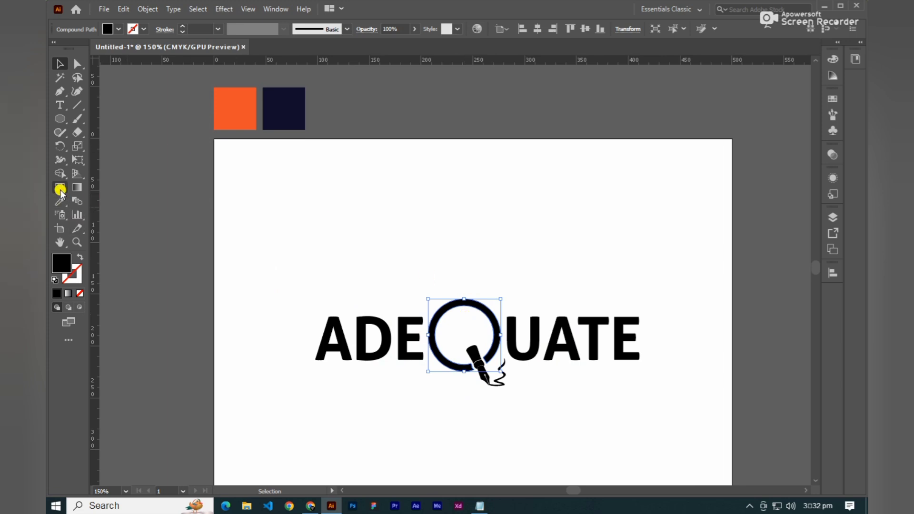
left_click(223, 113)
Step: Select the letters and pen without the ring and fill them with the dark navy sampled from the second colour square
left_click(56, 63)
left_click_drag(280, 276, 683, 434)
left_click(469, 309, "shift")
left_click(59, 201)
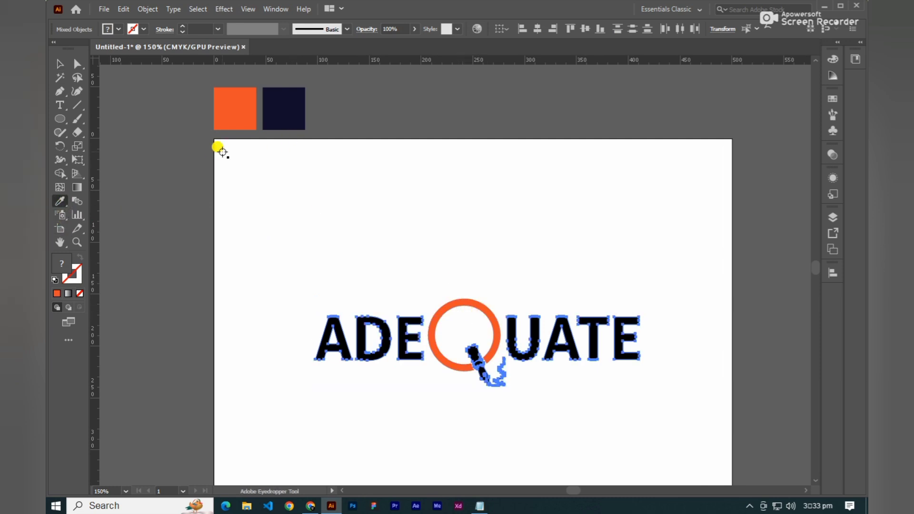
left_click(272, 117)
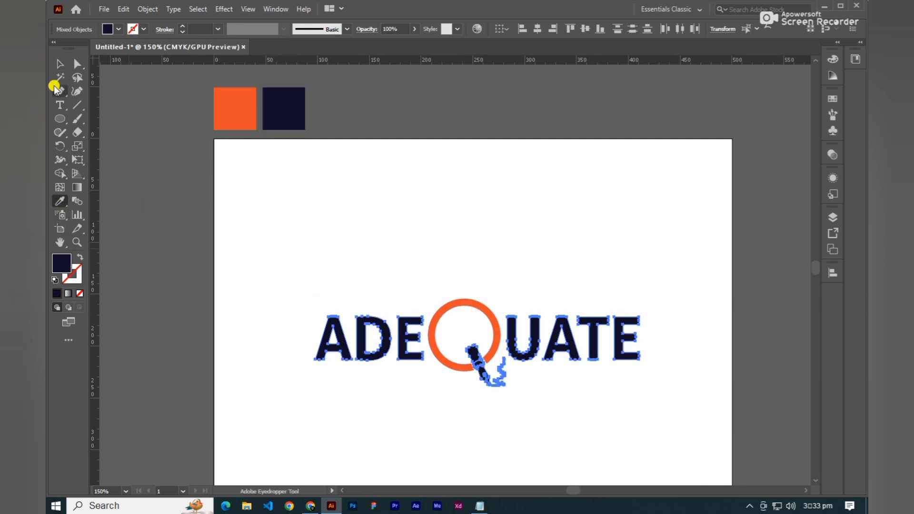
left_click(59, 63)
left_click(400, 275)
Step: Change the fill of the letters and pen, leaving out the ring, to the deeper blue 010142
left_click_drag(292, 333, 319, 311)
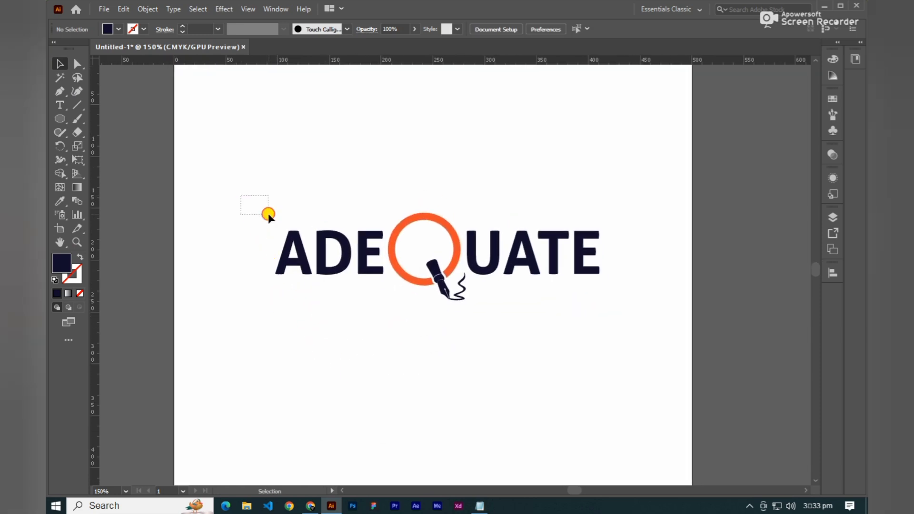
left_click_drag(374, 318, 375, 317)
left_click(415, 218, "shift")
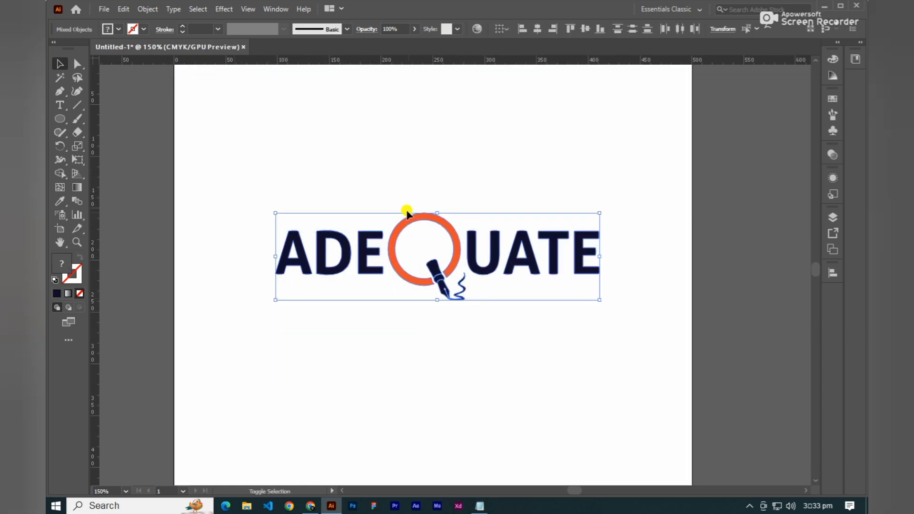
double_click(54, 268)
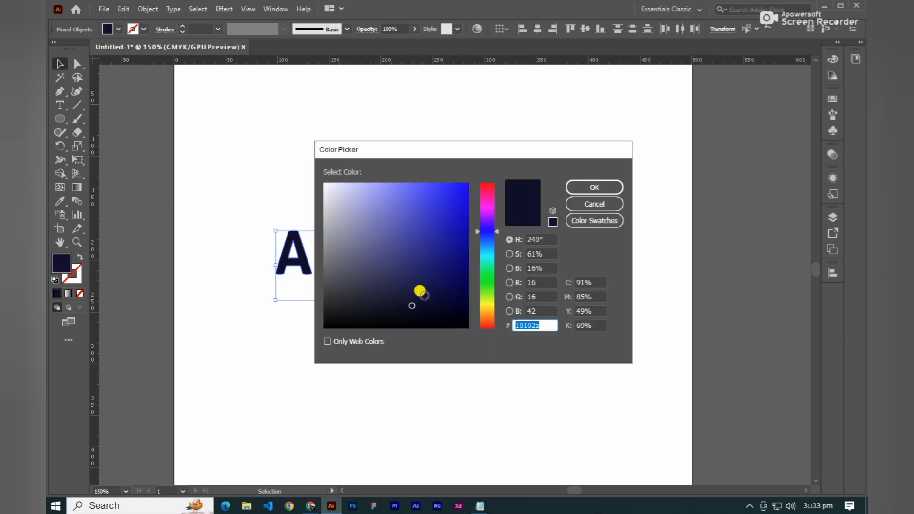
left_click_drag(429, 301, 462, 289)
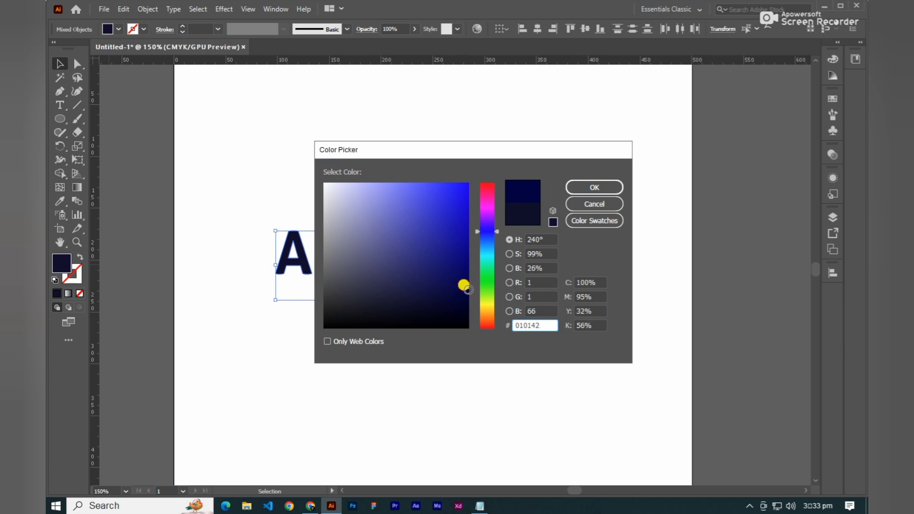
left_click(606, 187)
left_click(433, 333)
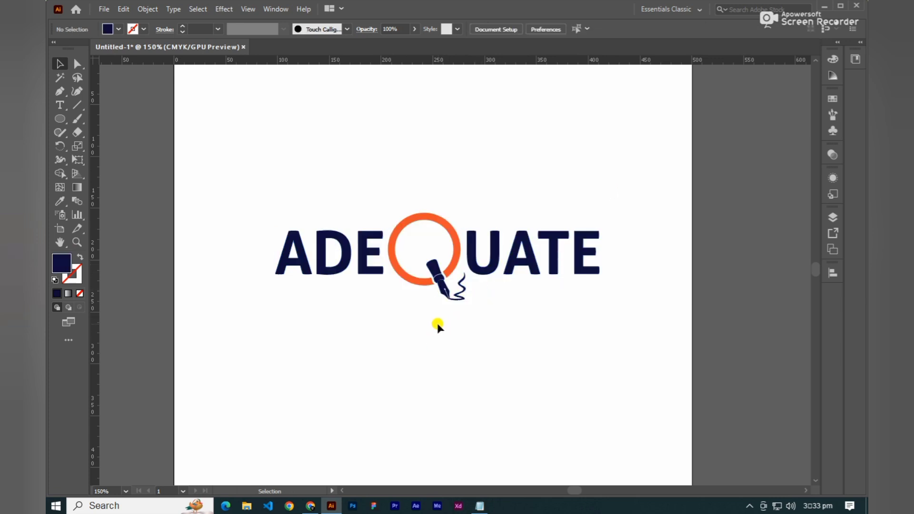
Step: Select all parts of the ADEQUATE logo and group them
key("ctrl+minus")
key("ctrl+plus")
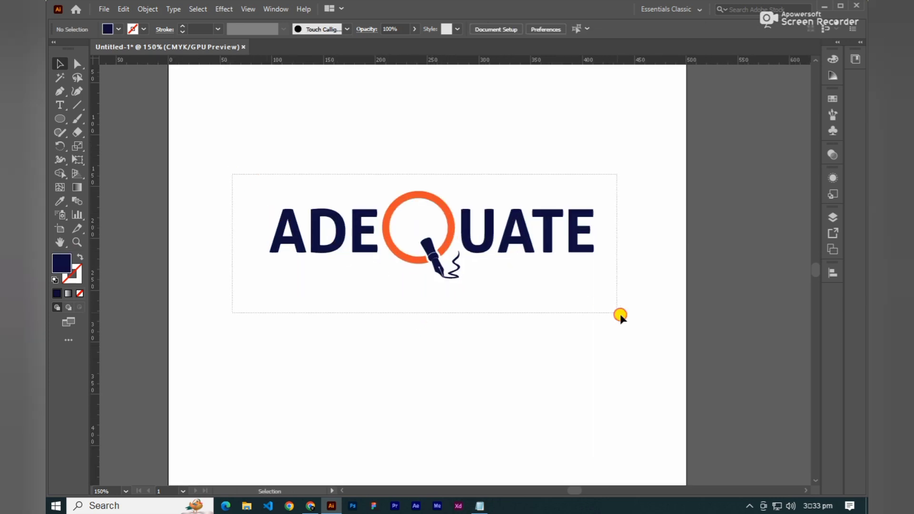
left_click_drag(620, 313, 620, 314)
right_click(539, 235)
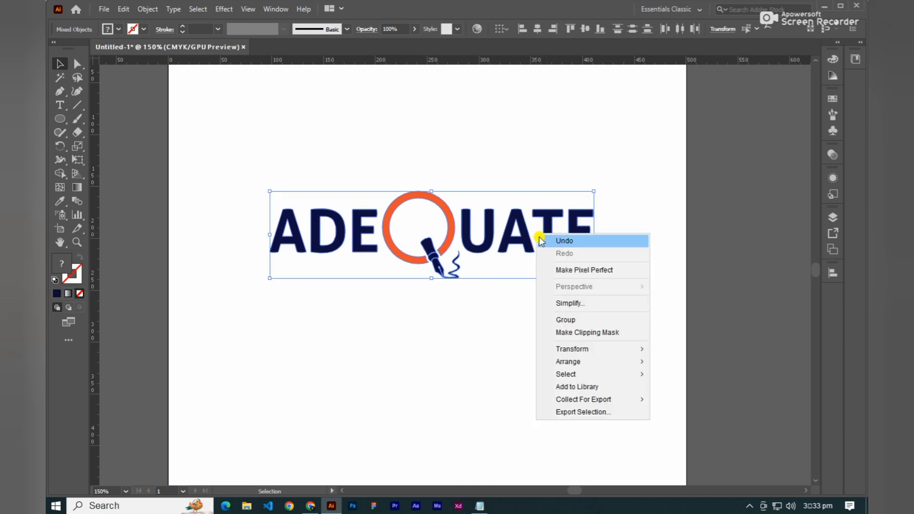
left_click(572, 320)
left_click(504, 296)
key("ctrl+minus")
scroll(493, 381, "up", 1)
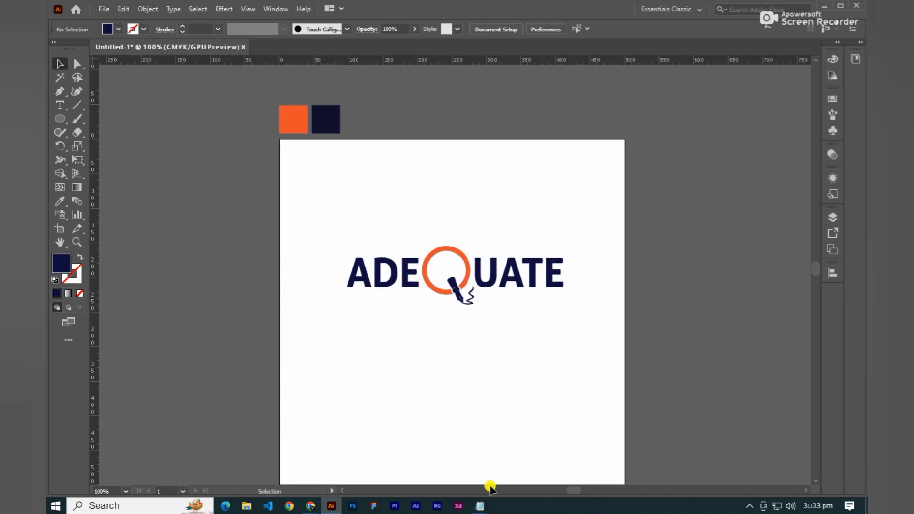
Step: Switch to Notepad and copy the tagline text AVALUATE ACCURATELY
key("alt+Tab")
left_click(479, 507)
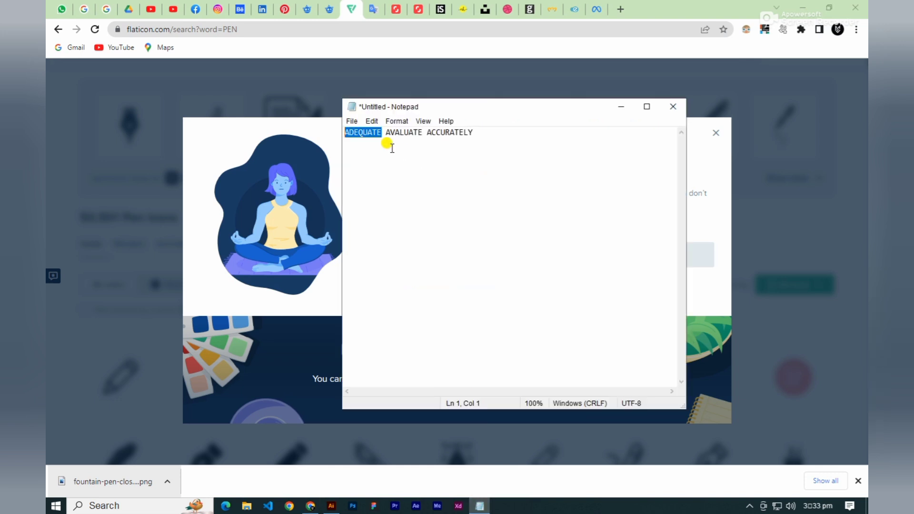
left_click_drag(386, 132, 474, 133)
key("ctrl+c")
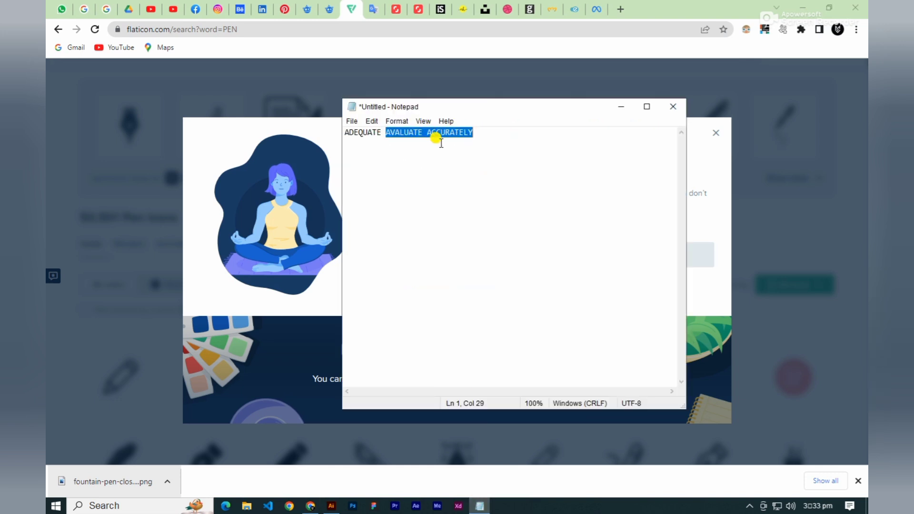
Step: Return to Illustrator, paste the tagline AVALUATE ACCURATELY and place it below the wordmark
left_click(331, 506)
scroll(476, 281, "up", 2)
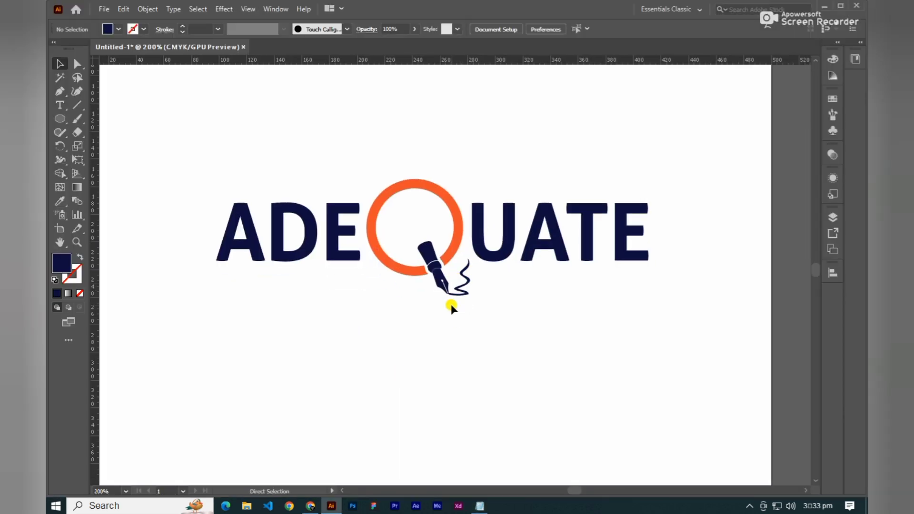
key("ctrl+v")
left_click_drag(439, 275, 384, 321)
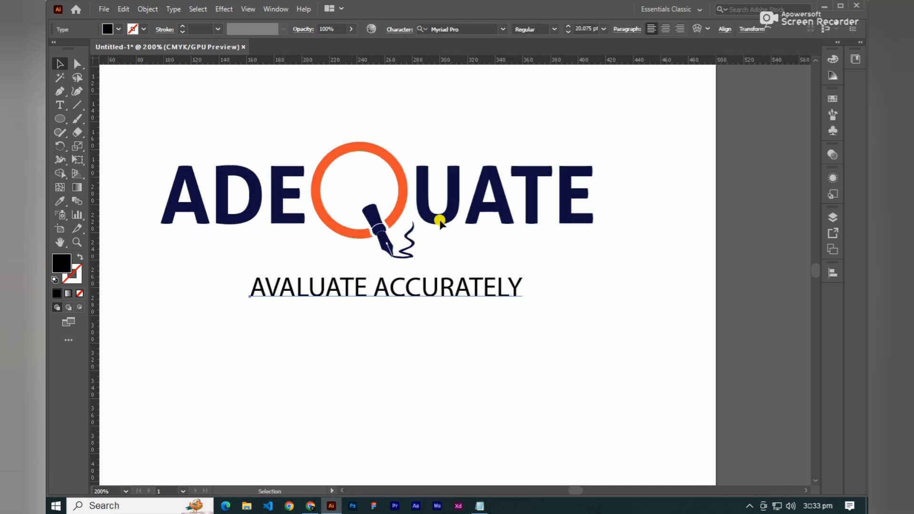
Step: Set the tagline's font to Amiri and scale the text down to about 17.4 pt
left_click(503, 29)
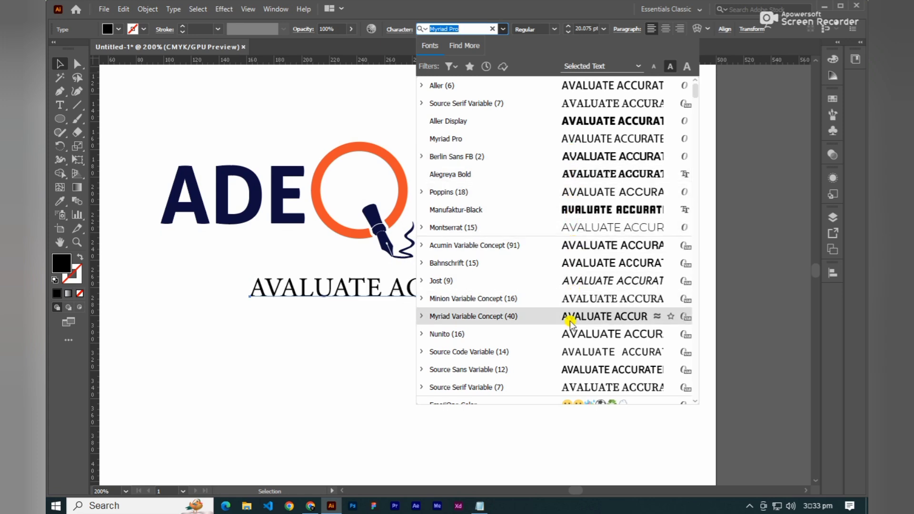
scroll(571, 281, "down", 2)
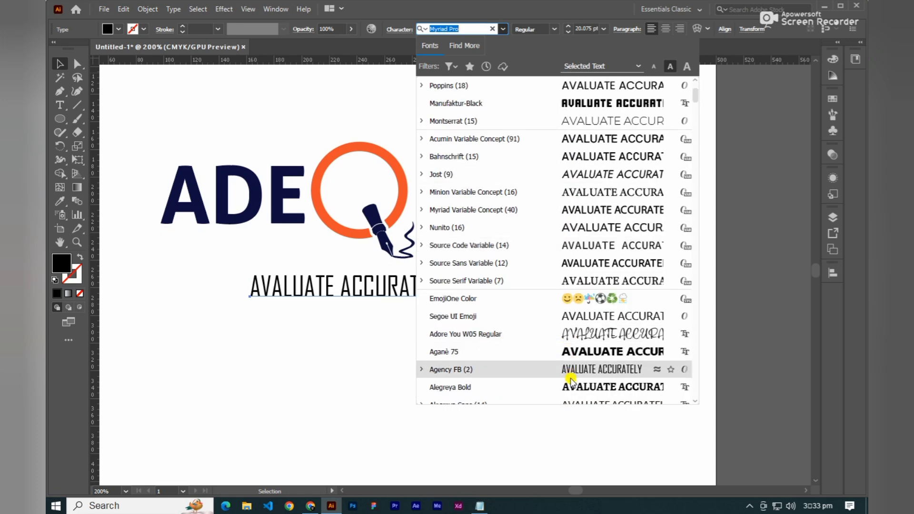
scroll(571, 379, "down", 2)
scroll(573, 355, "down", 3)
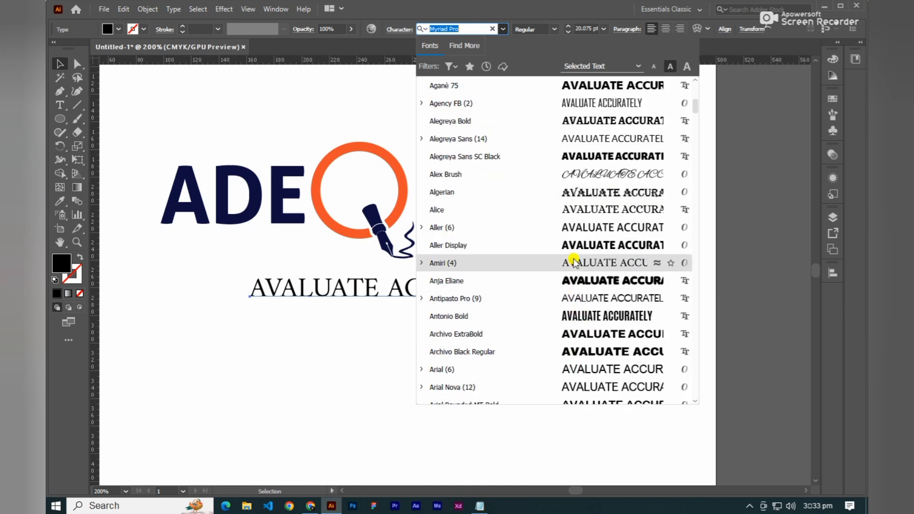
left_click(573, 260)
scroll(480, 268, "left", 2)
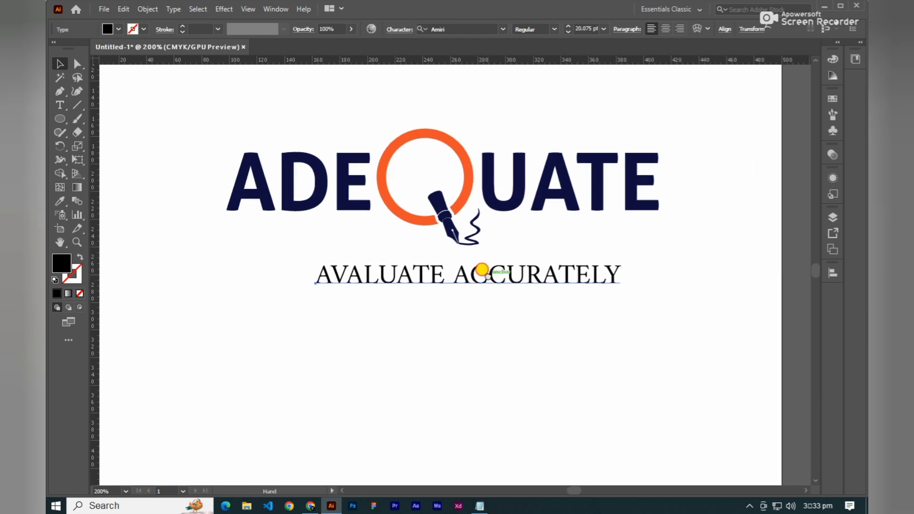
left_click_drag(619, 285, 577, 275)
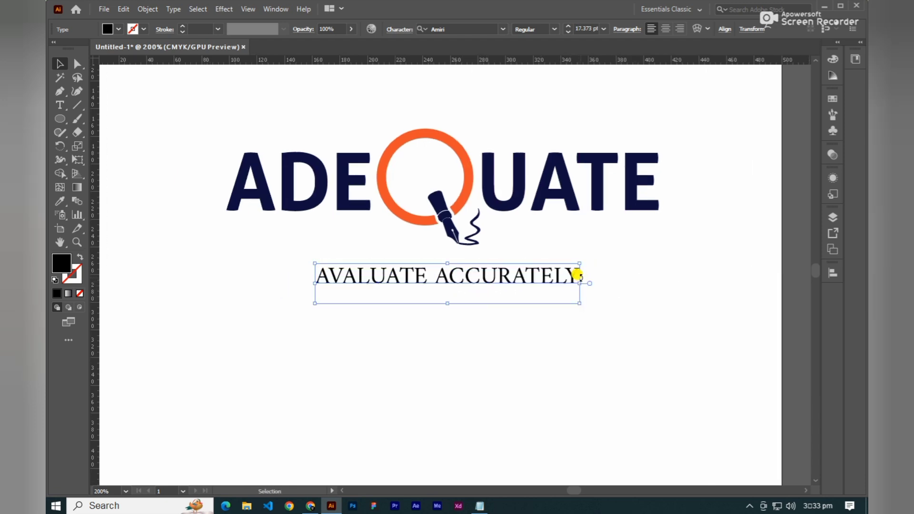
Step: Change the tagline's case to Title Case
left_click(405, 30)
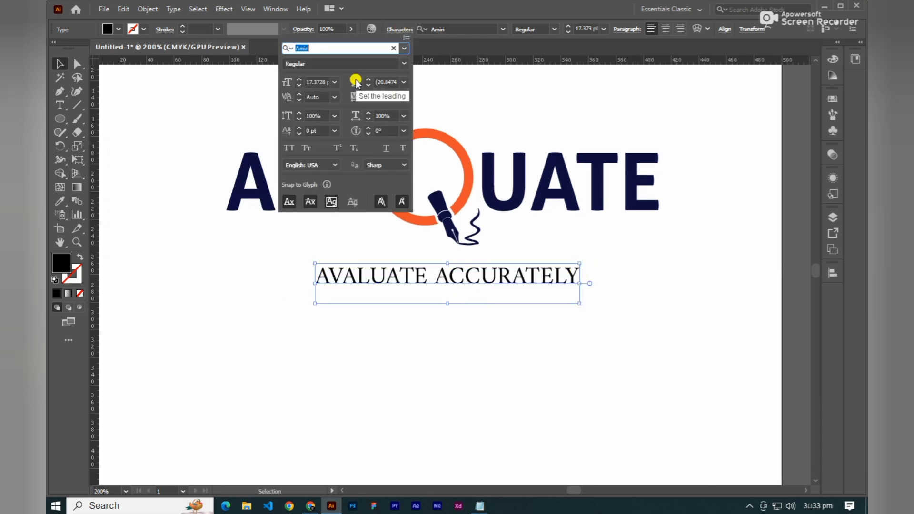
left_click(173, 9)
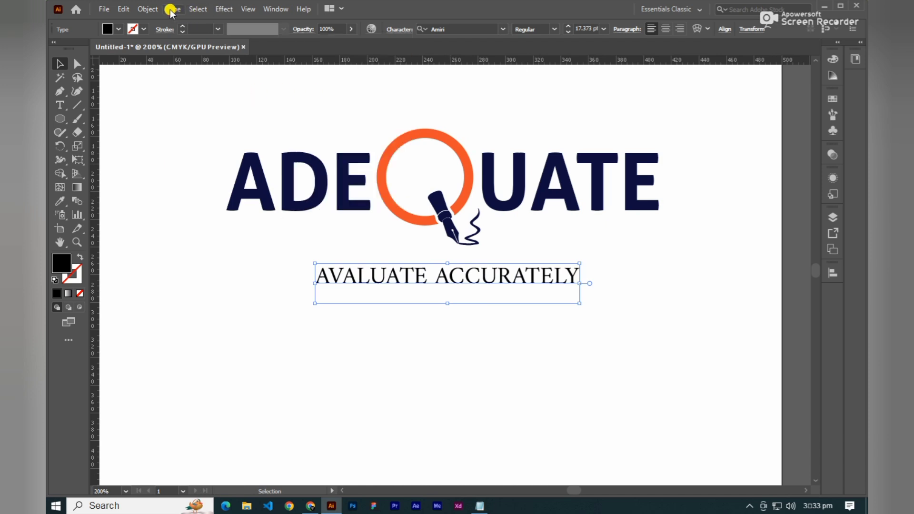
left_click(174, 9)
mouse_move(286, 185)
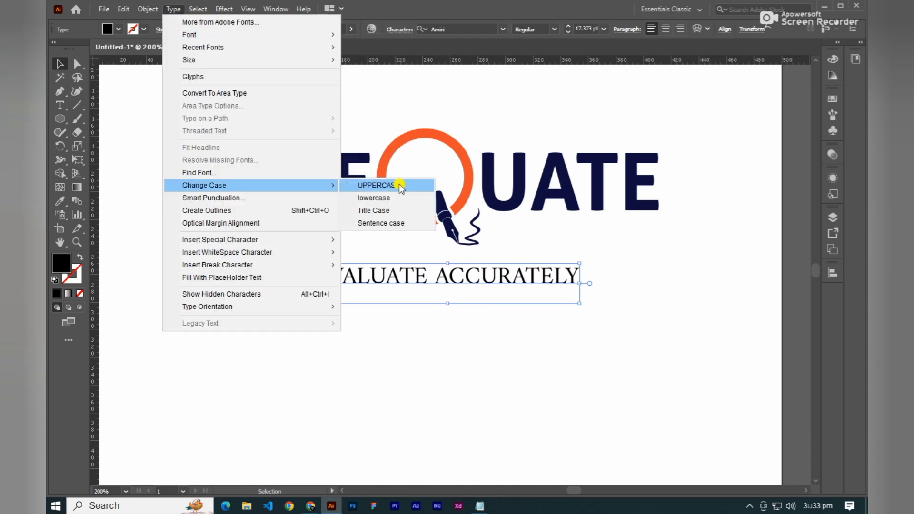
left_click(375, 210)
Step: Enlarge the tagline to about 21.3 pt, widen its letter spacing and move it closer beneath the wordmark
mouse_move(500, 284)
left_mouse_down()
mouse_move(541, 276)
mouse_move(507, 268)
left_mouse_up()
key("ctrl+alt+Right")
key("ctrl+alt+Right")
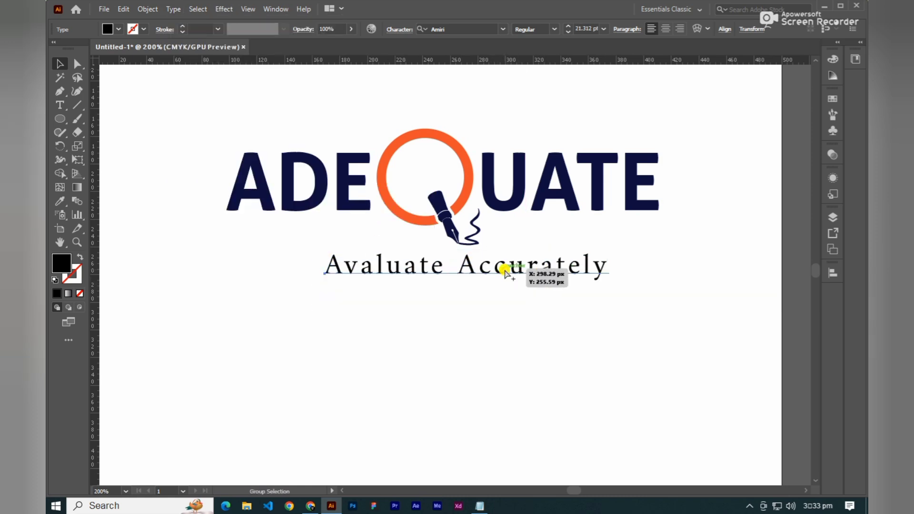
key("ctrl+alt+Left")
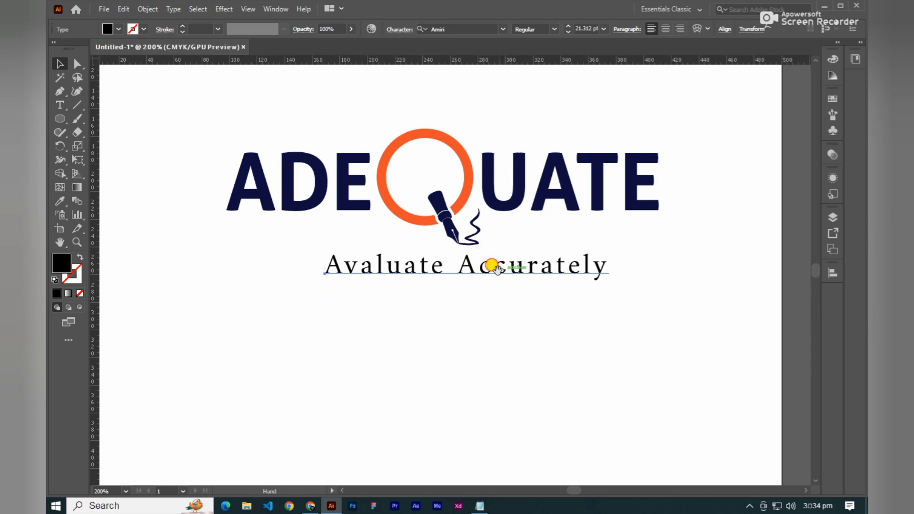
Step: Widen the gap between Avaluate and Accurately and move the tagline up so the pen nib sits between the words
left_click_drag(496, 265, 443, 288)
double_click(387, 277)
left_click(403, 278)
left_click(59, 64)
left_click_drag(446, 277, 428, 300)
left_click(412, 309)
left_click(56, 70)
left_click_drag(479, 310, 474, 252)
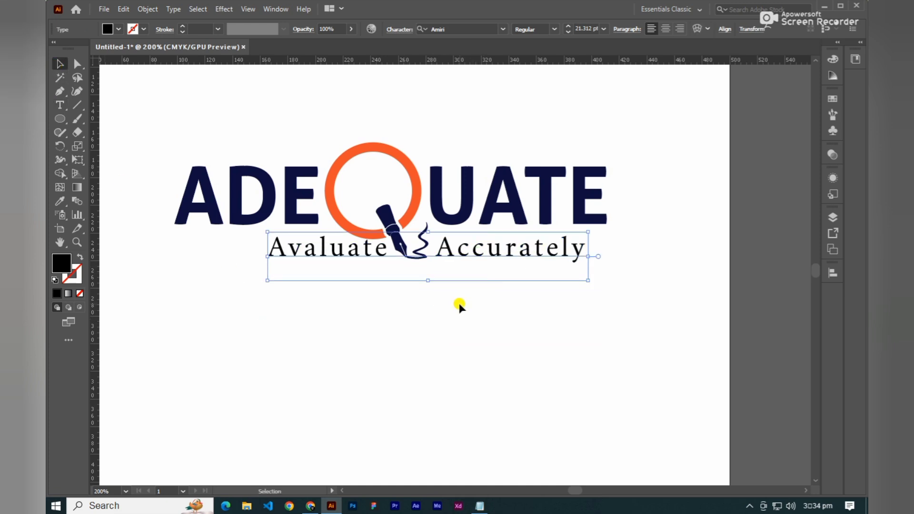
Step: Nudge the tagline slightly down and left so its gap frames the pen nib and squiggle
key("Down")
key("Down")
key("Left")
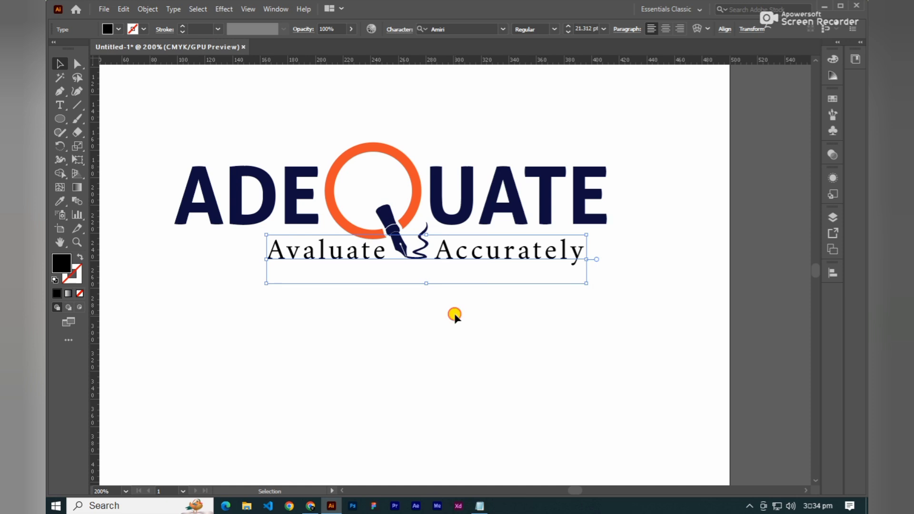
left_click(454, 314)
left_click(446, 266)
key("Left")
left_click(446, 291)
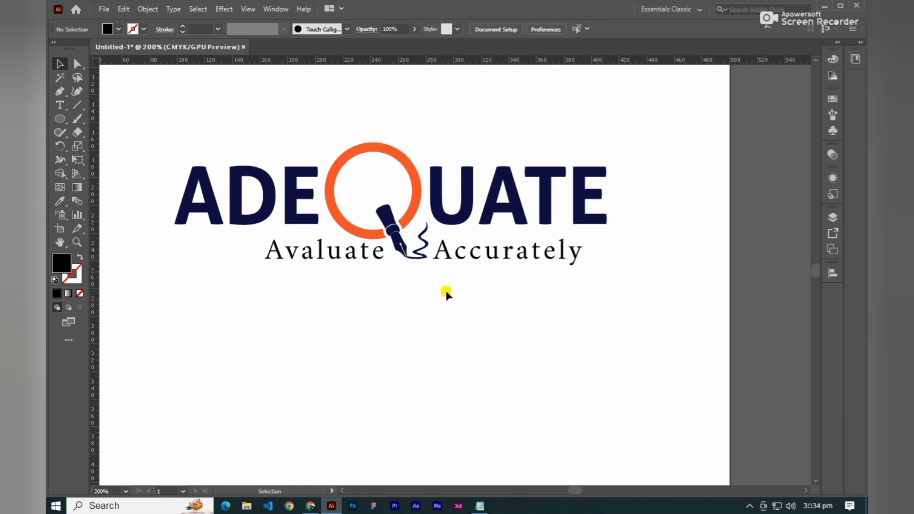
Step: Nudge the tagline to the right and scale it down to about 20.7 pt for even spacing around the pen
key("ctrl+1")
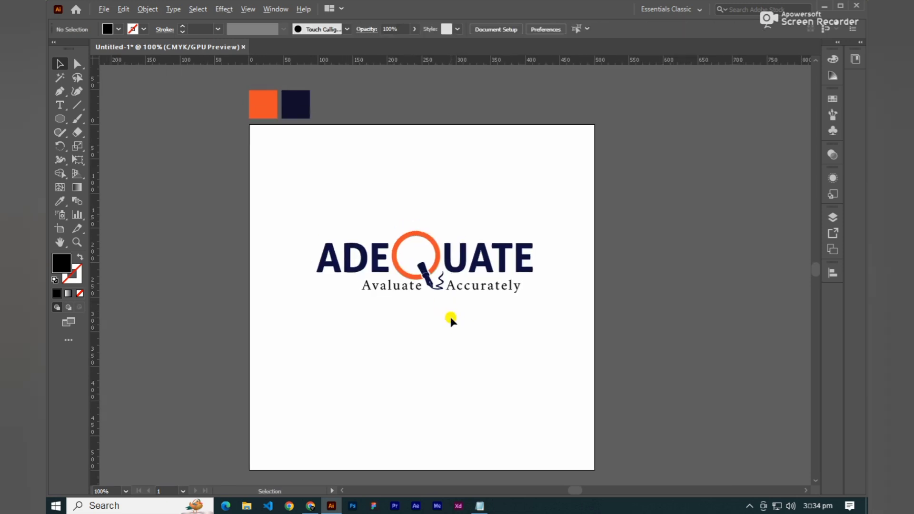
scroll(451, 320, "down", 1)
scroll(451, 316, "up", 2)
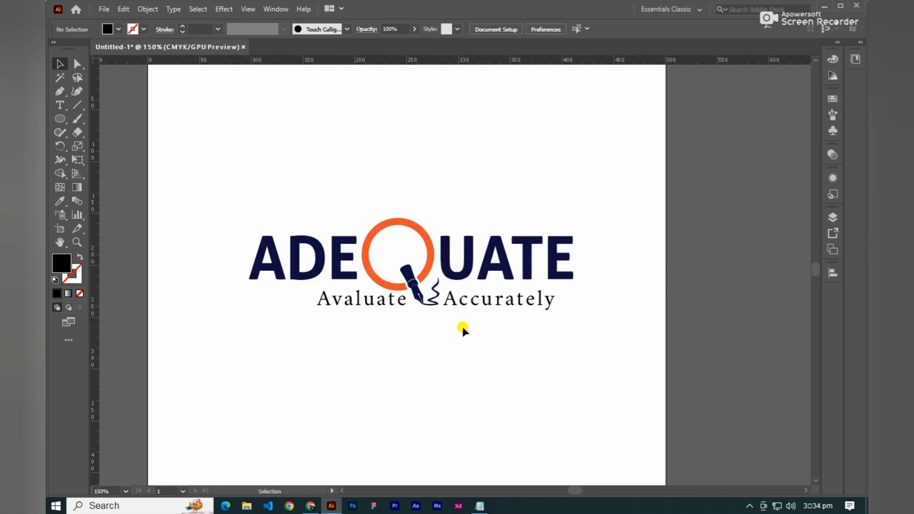
scroll(465, 326, "up", 1)
left_click(470, 291)
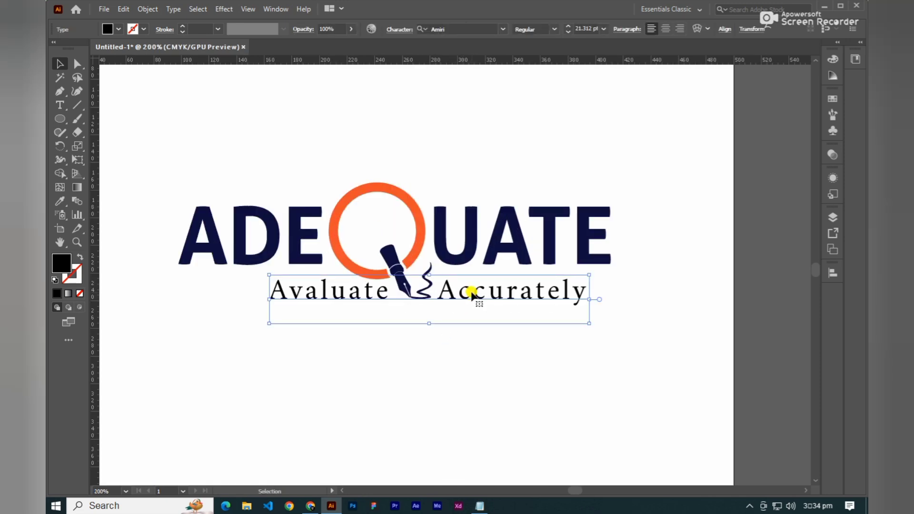
key("Right")
scroll(527, 294, "up", 1)
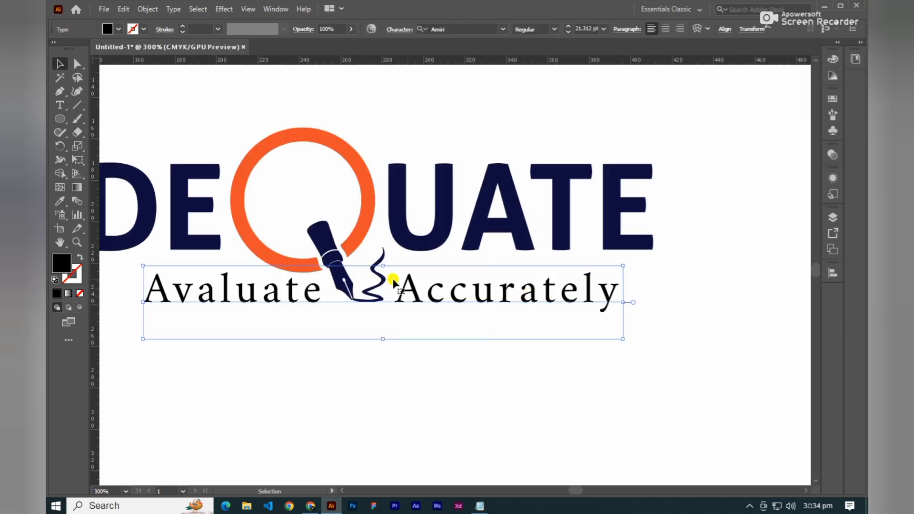
scroll(378, 301, "down", 2)
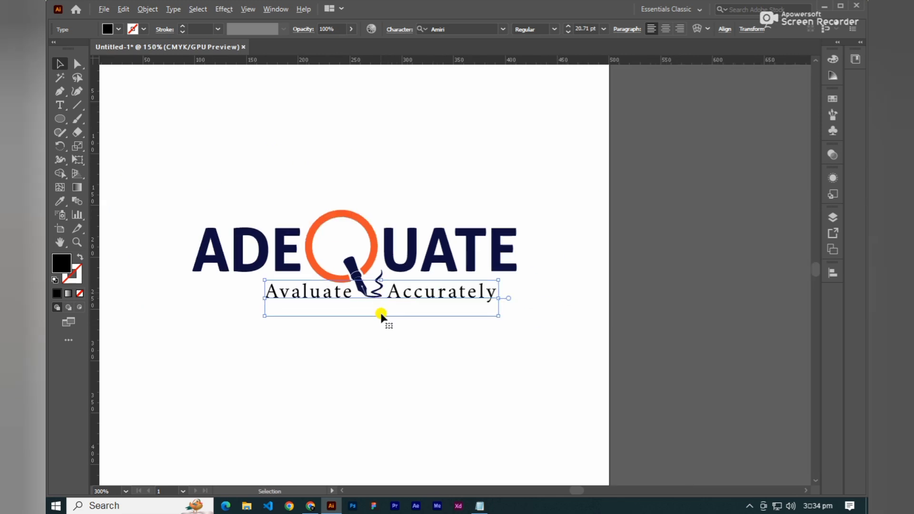
left_click(377, 333)
scroll(380, 333, "down", 1)
left_click_drag(380, 333, 423, 338)
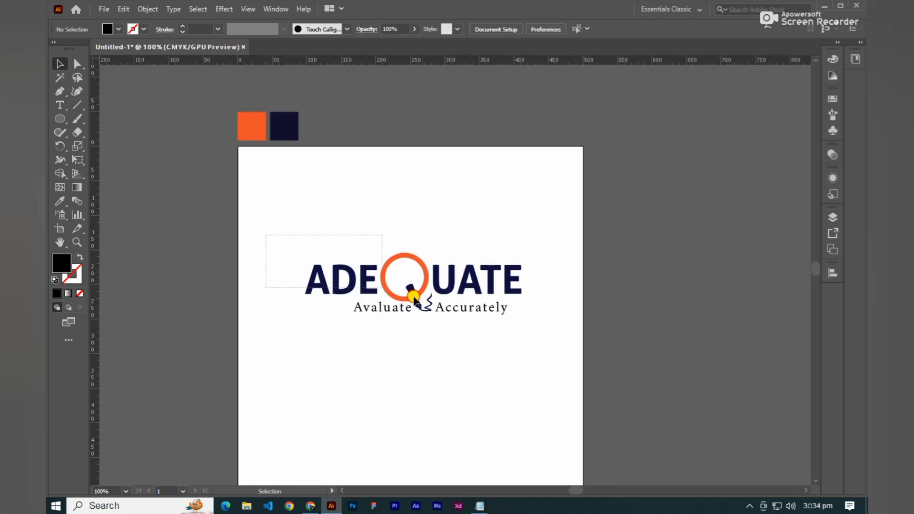
left_click_drag(266, 234, 424, 340)
scroll(433, 330, "up", 1)
right_click(459, 266)
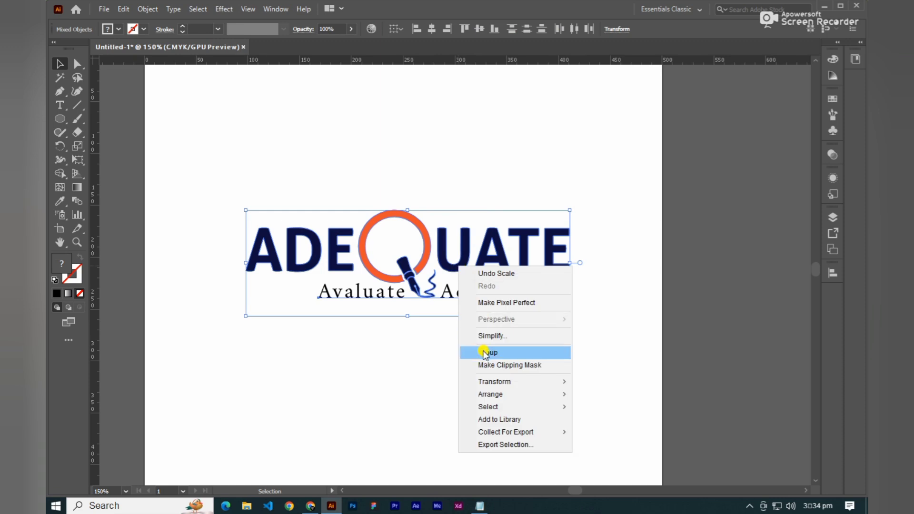
left_click(437, 349)
Step: Convert the tagline text Avaluate Accurately to outlines
left_click(463, 292)
right_click(462, 293)
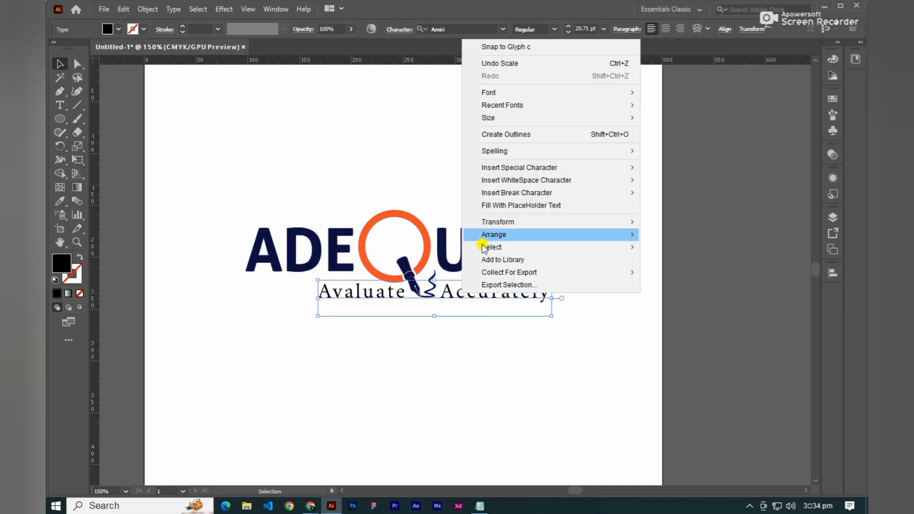
left_click(496, 134)
left_click(471, 307)
left_click(473, 305)
left_click(473, 323)
Step: Recolour the outlined tagline with the wordmark's navy using the Eyedropper
left_click(467, 298)
scroll(462, 293, "up", 2)
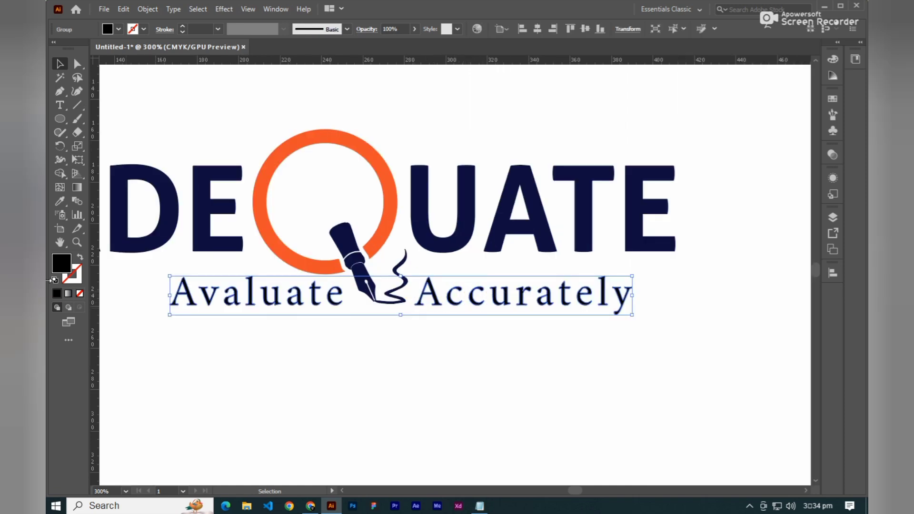
left_click(61, 204)
scroll(381, 339, "down", 3)
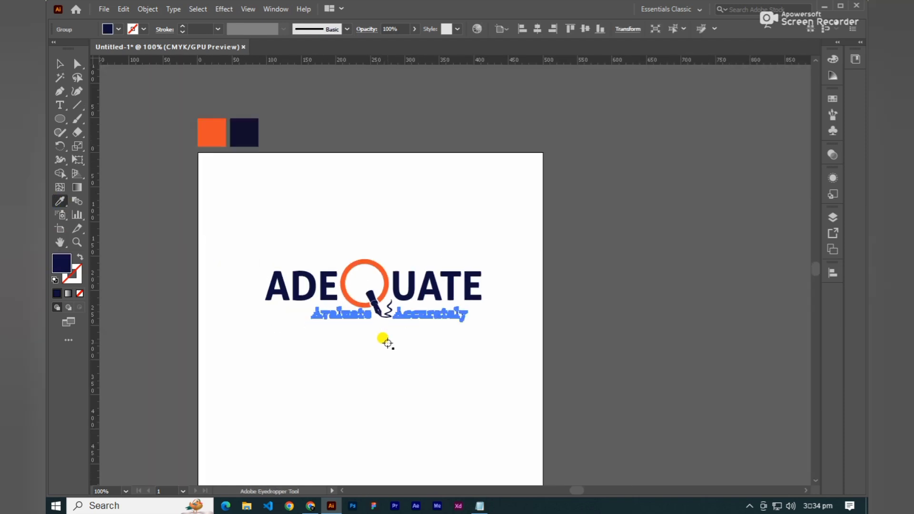
left_click(375, 312)
key("v")
left_click(369, 327)
Step: Group the wordmark with the tagline, centre the group horizontally and vertically on the artboard and fit the artboard in view
left_click_drag(219, 229, 496, 364)
right_click(421, 310)
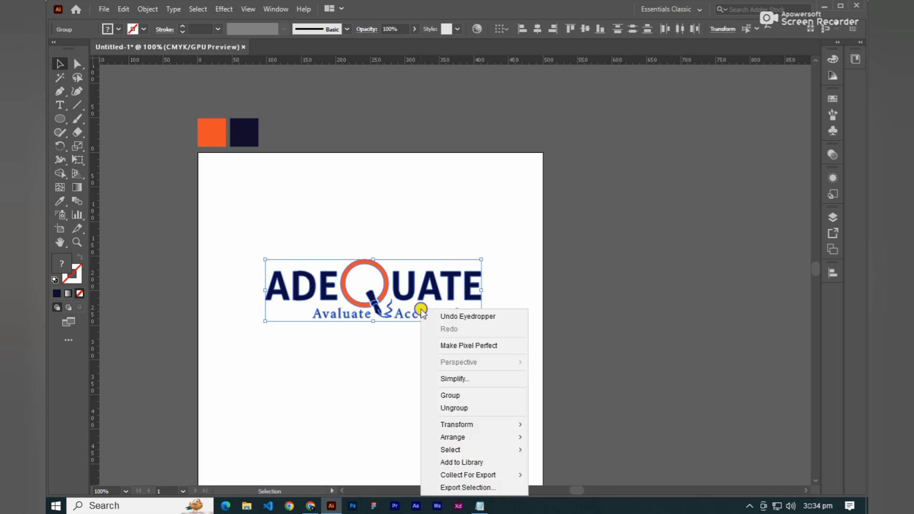
left_click(447, 396)
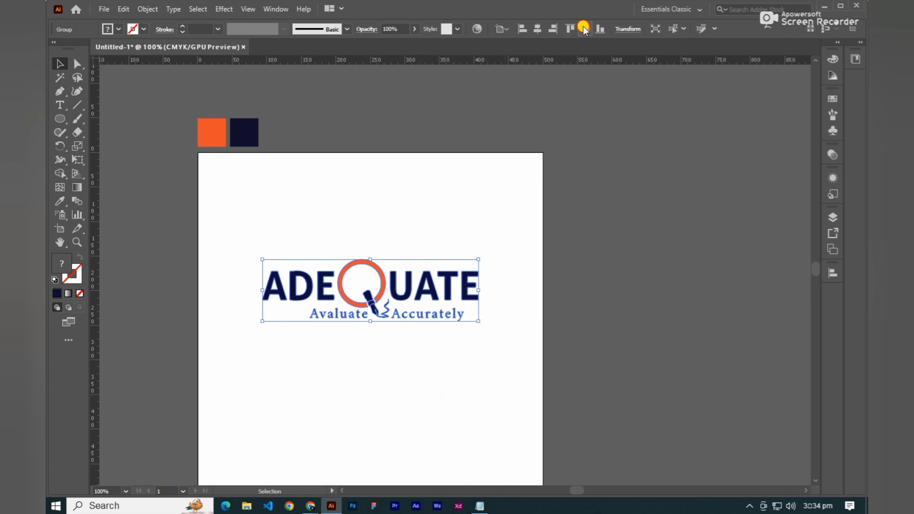
left_click(526, 230)
left_click_drag(527, 231, 462, 192)
key("ctrl+0")
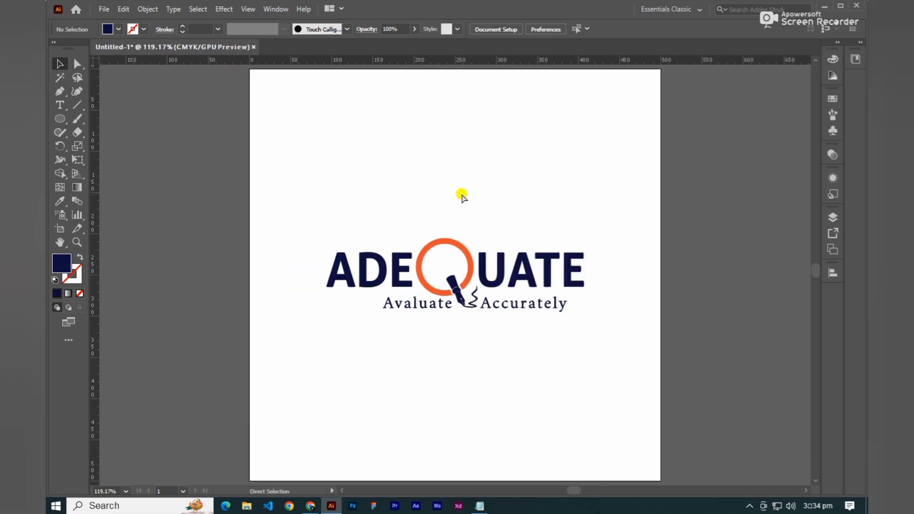